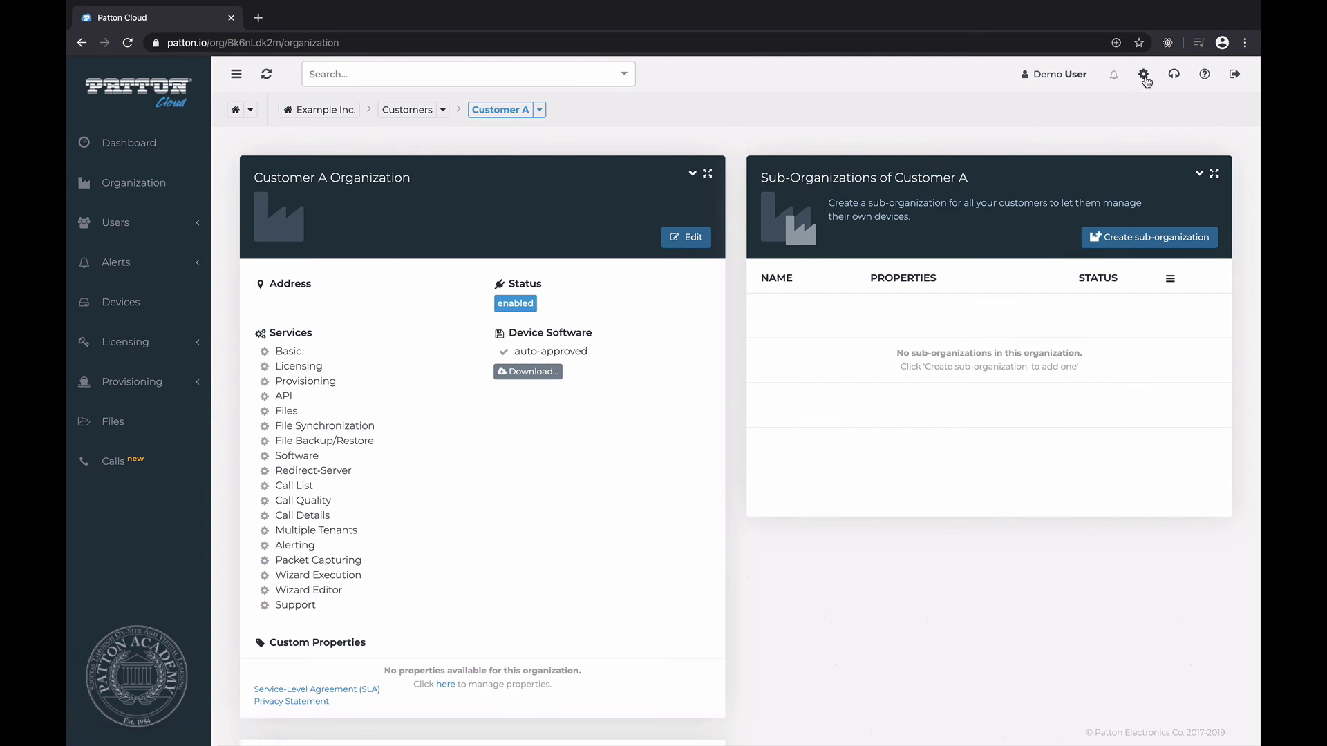
- Enable Call-Reporting for call-detail records in Customer A's organization-wide call settings and review the call-reporting auto configuration note
left_click(1144, 76)
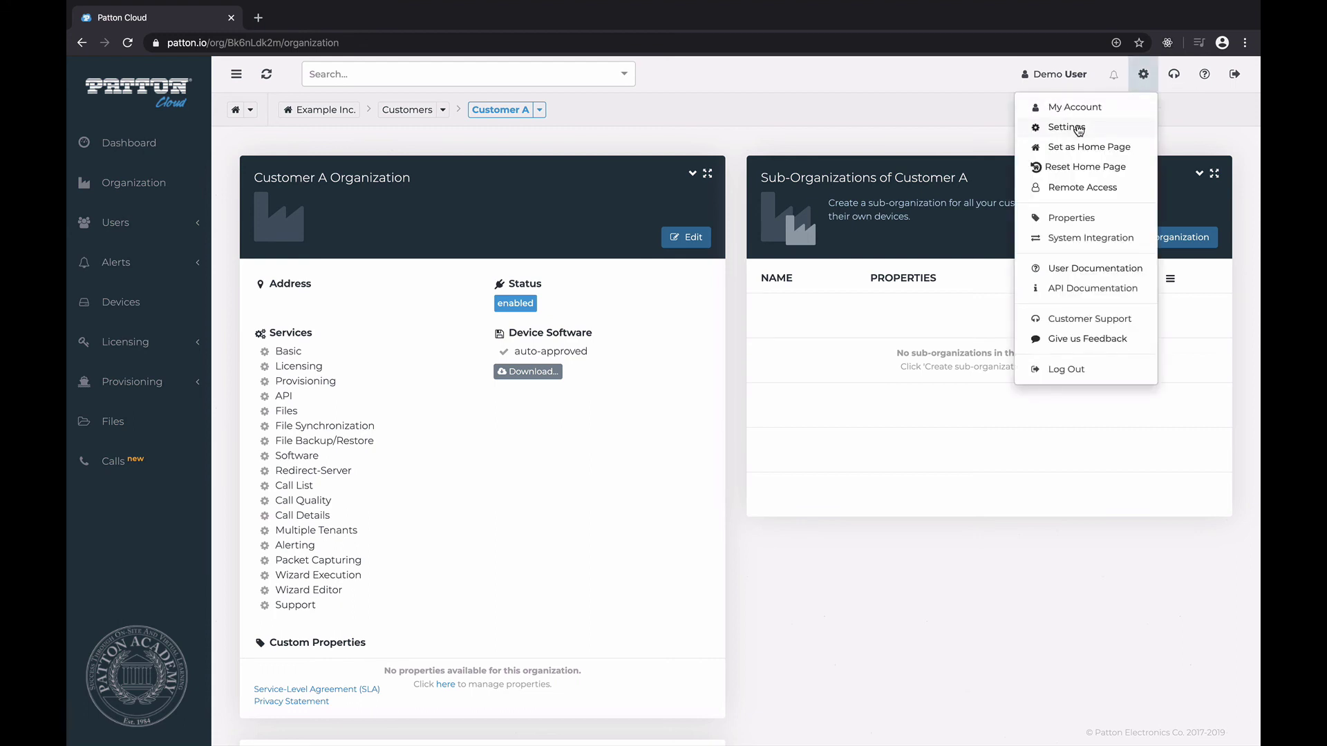
left_click(1077, 127)
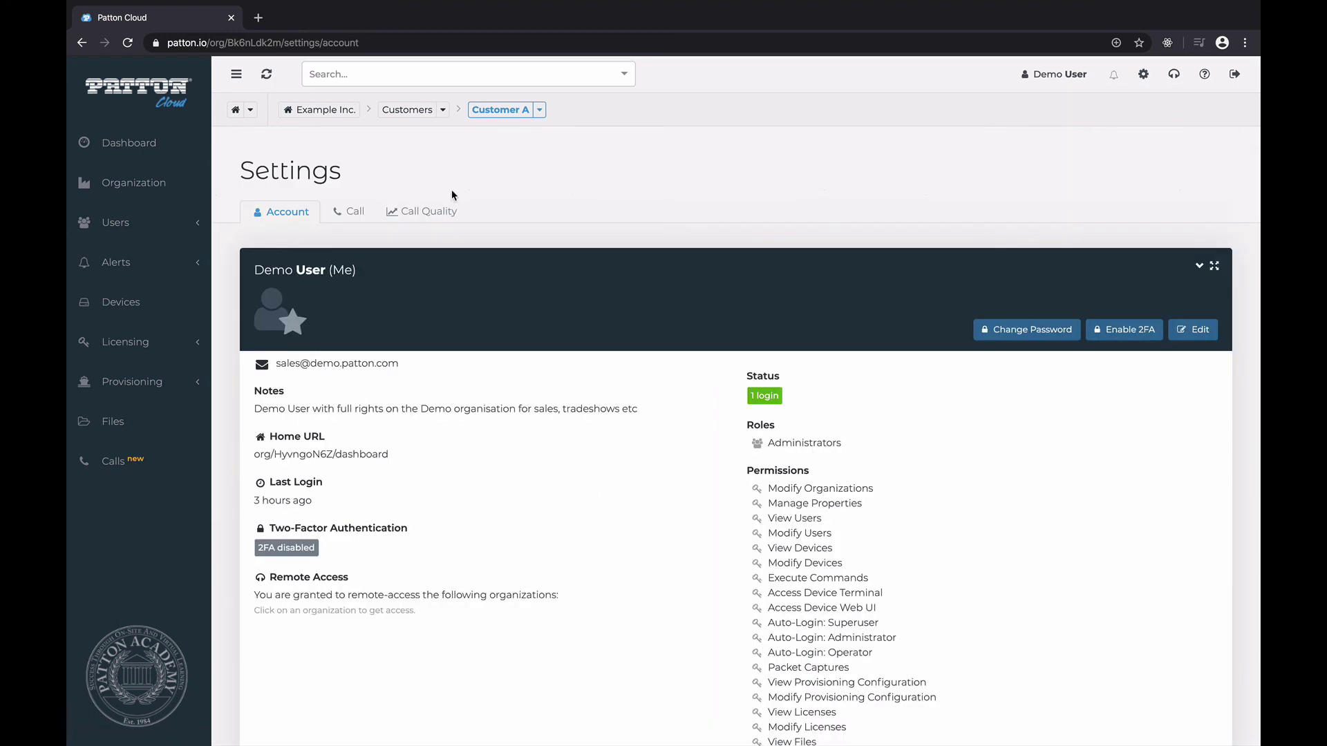
left_click(357, 219)
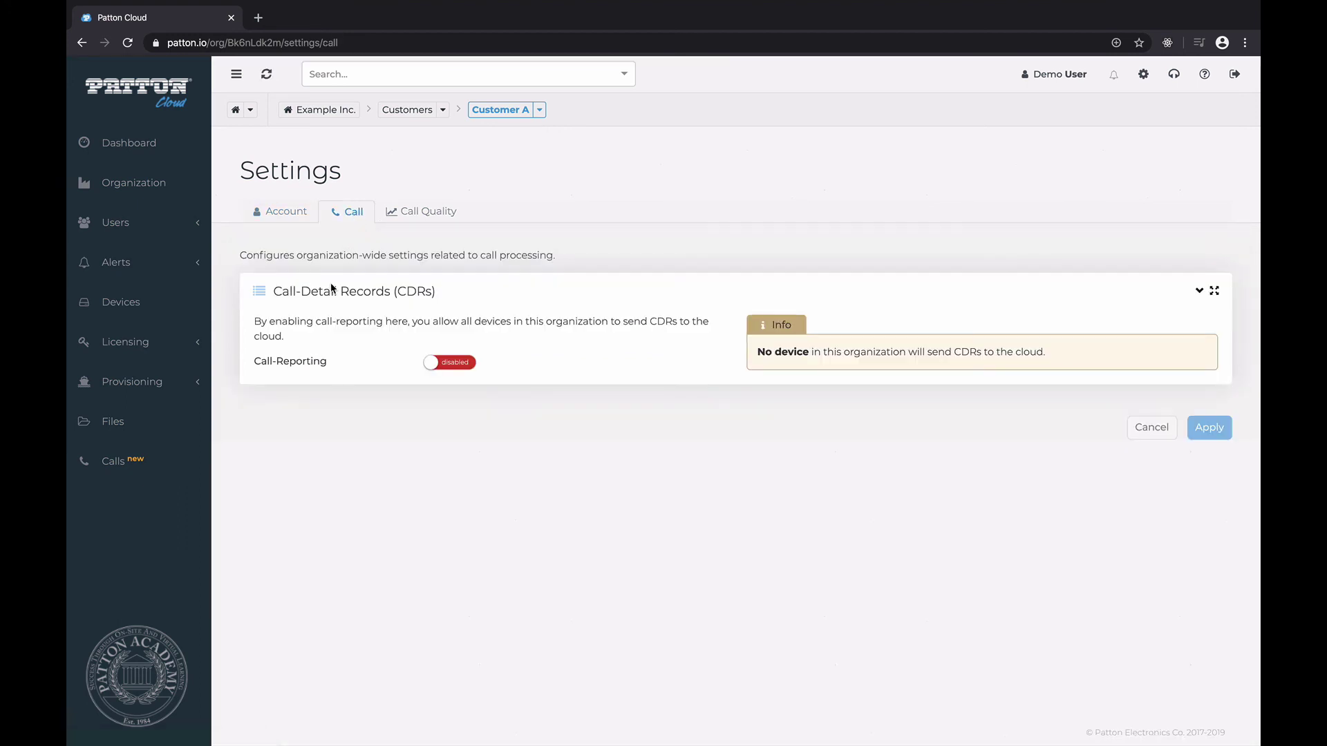
left_click(451, 364)
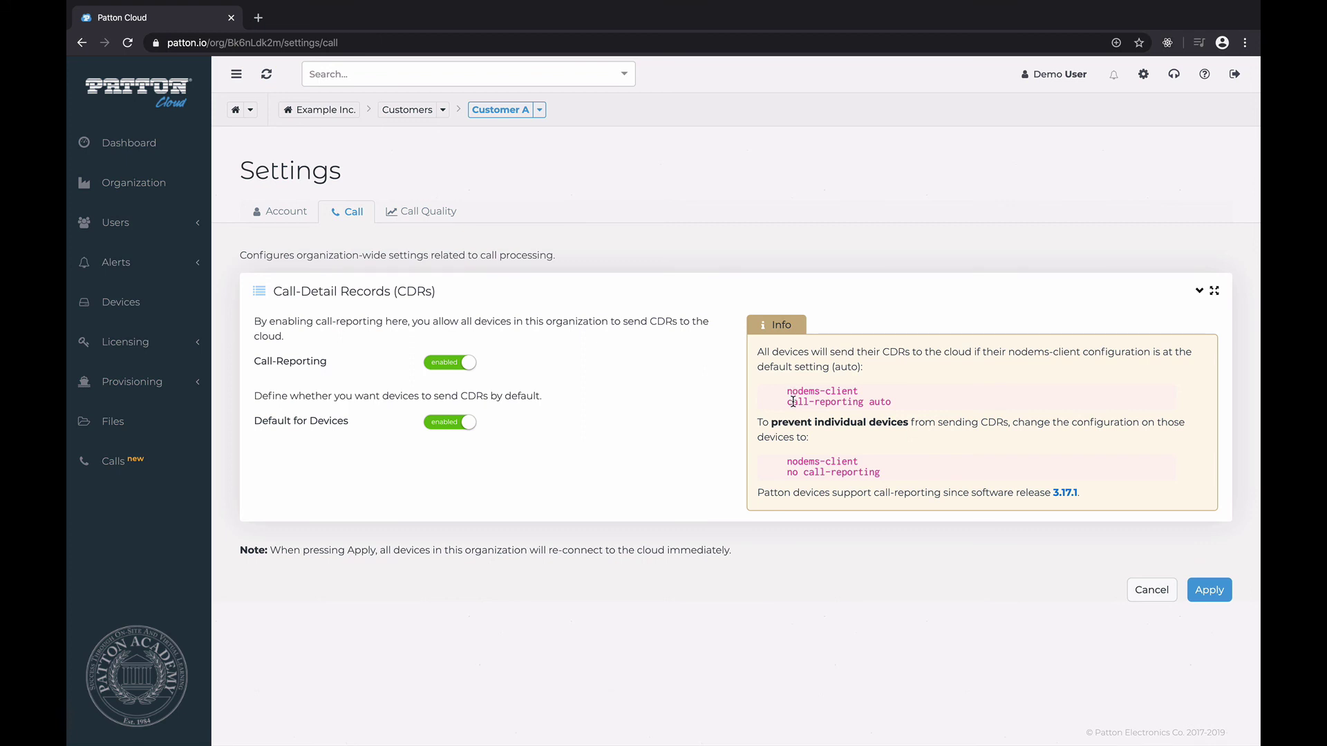
left_click_drag(793, 402, 891, 401)
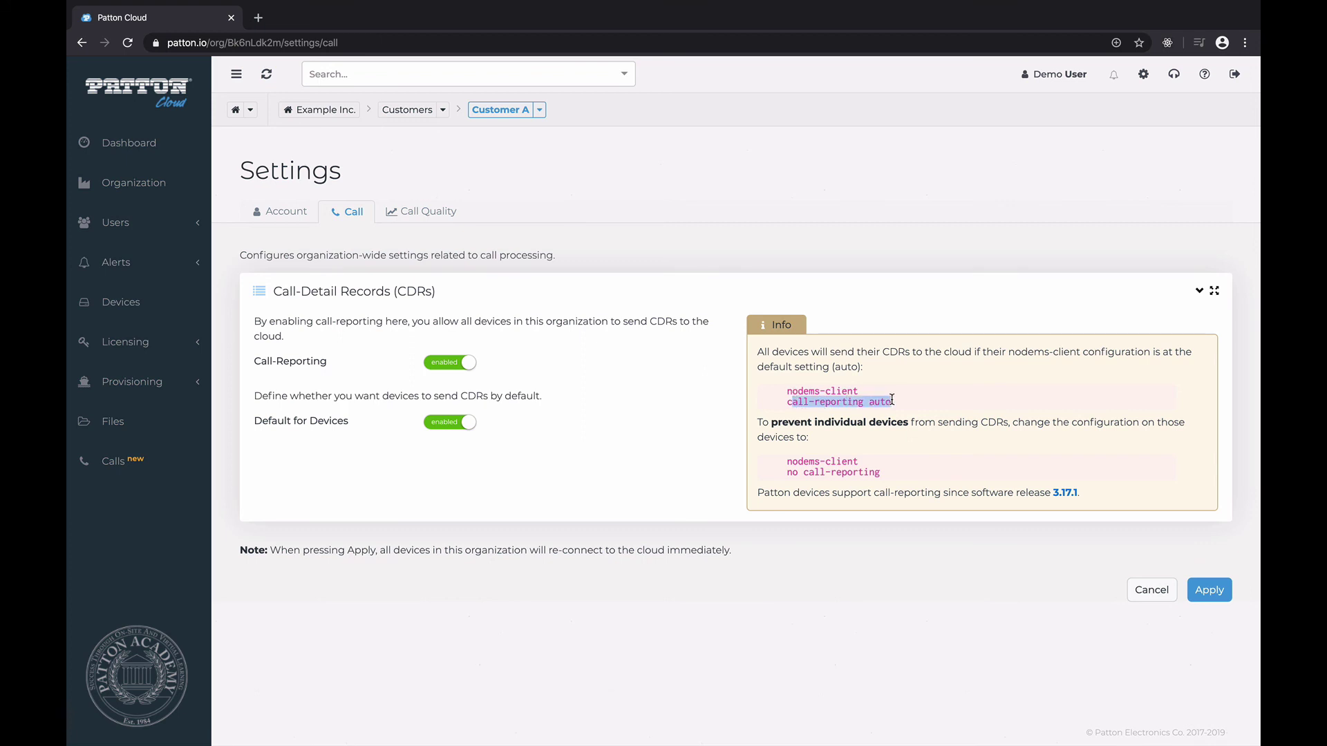
left_click(891, 401)
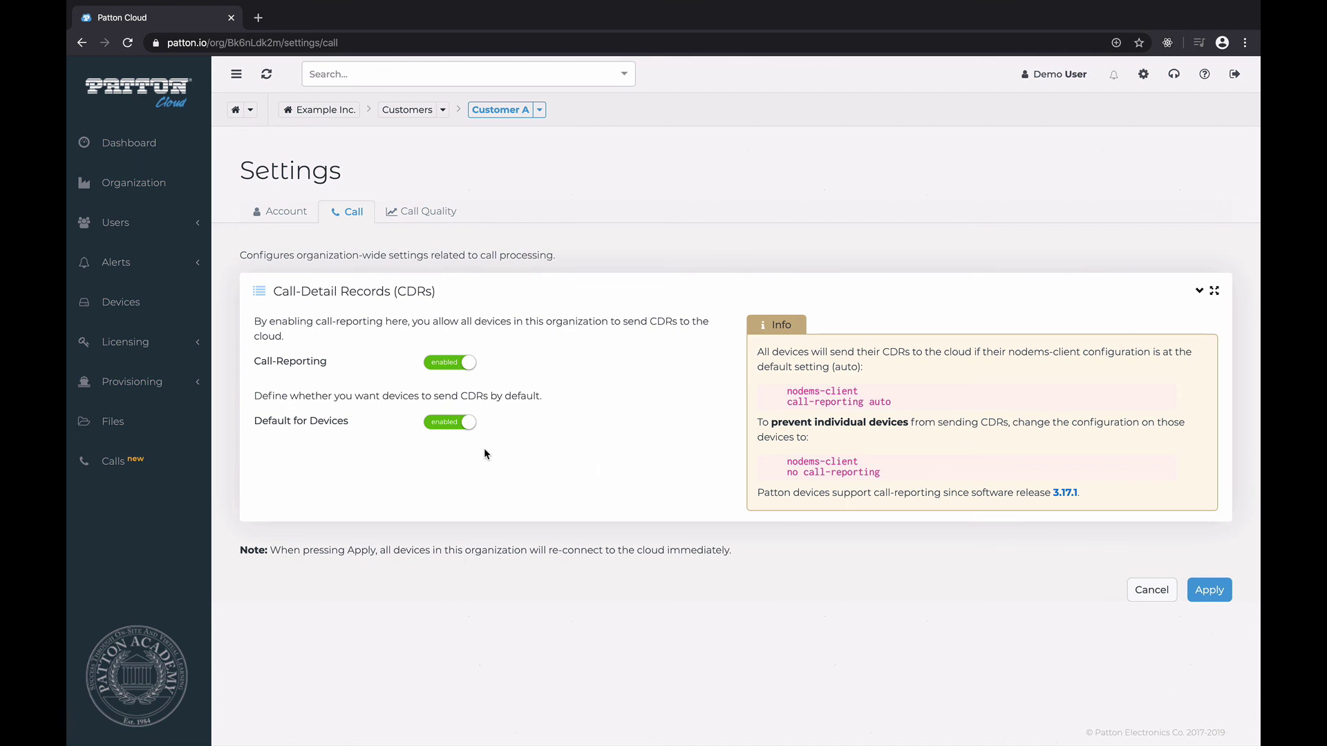
- Switch Default for Devices off and back on for call-detail records, and apply the call settings
left_click(437, 427)
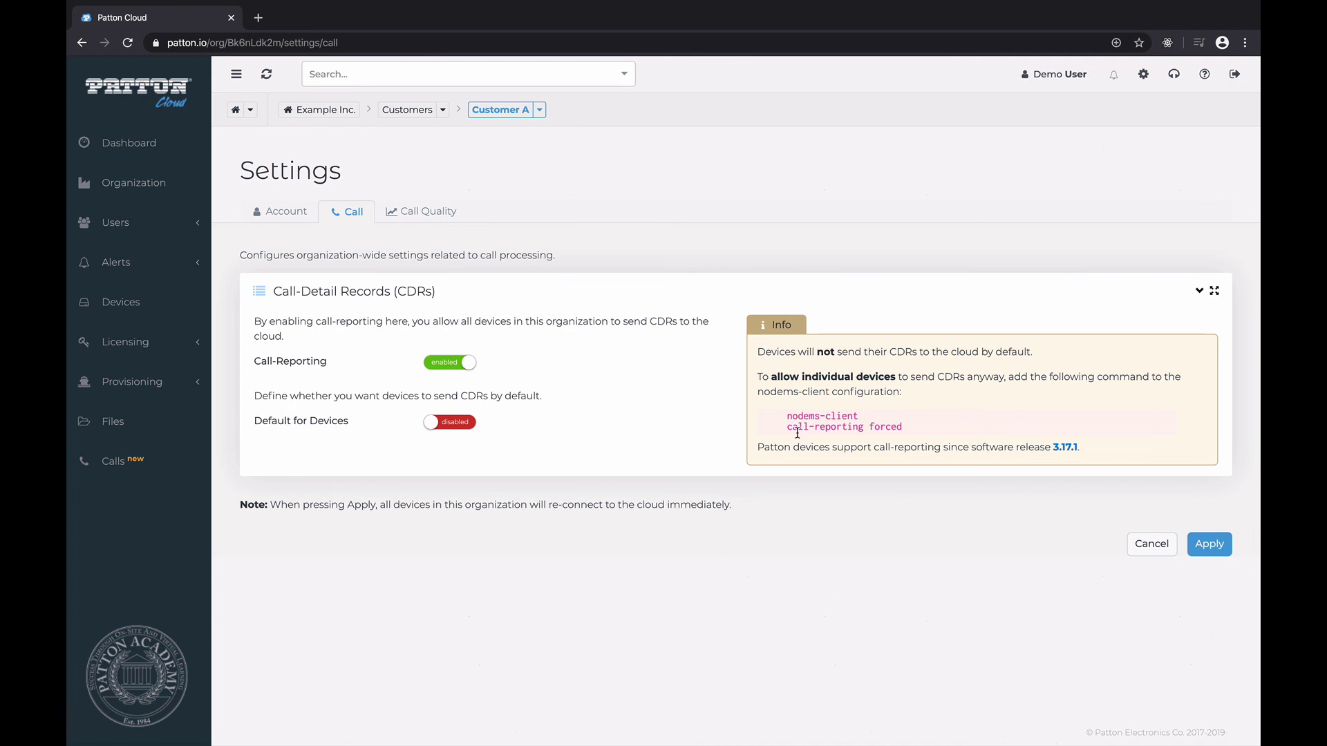
left_click(450, 430)
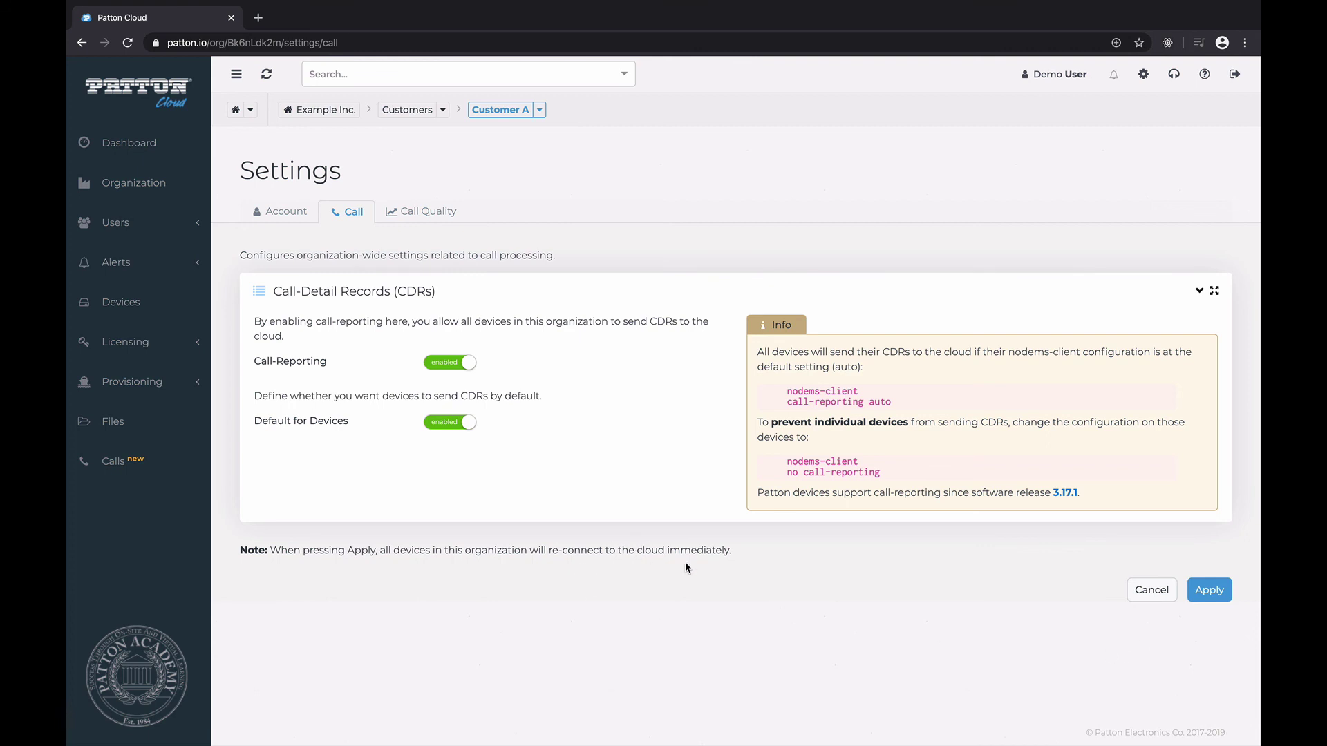
left_click(1208, 591)
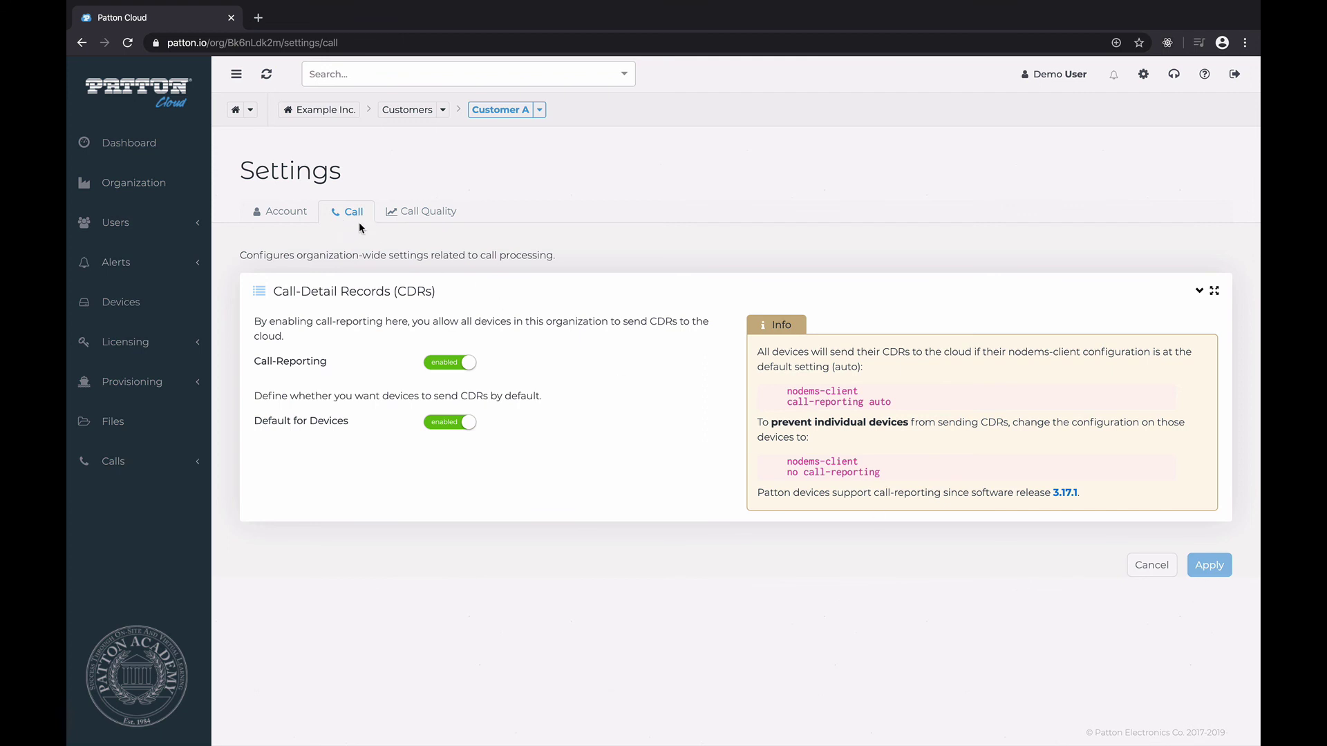
- Check the Calls section for its Call History entry and open the organization's Call Quality threshold settings
left_click(182, 467)
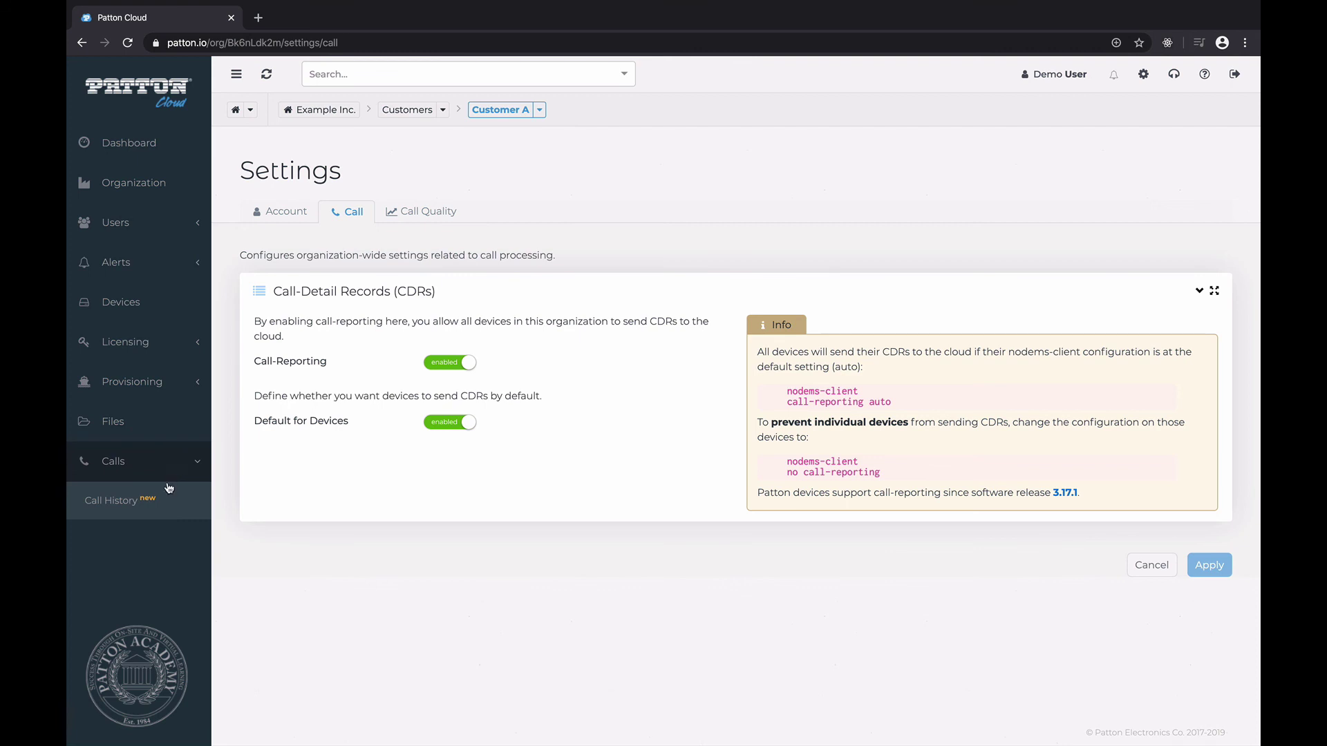
left_click(127, 508)
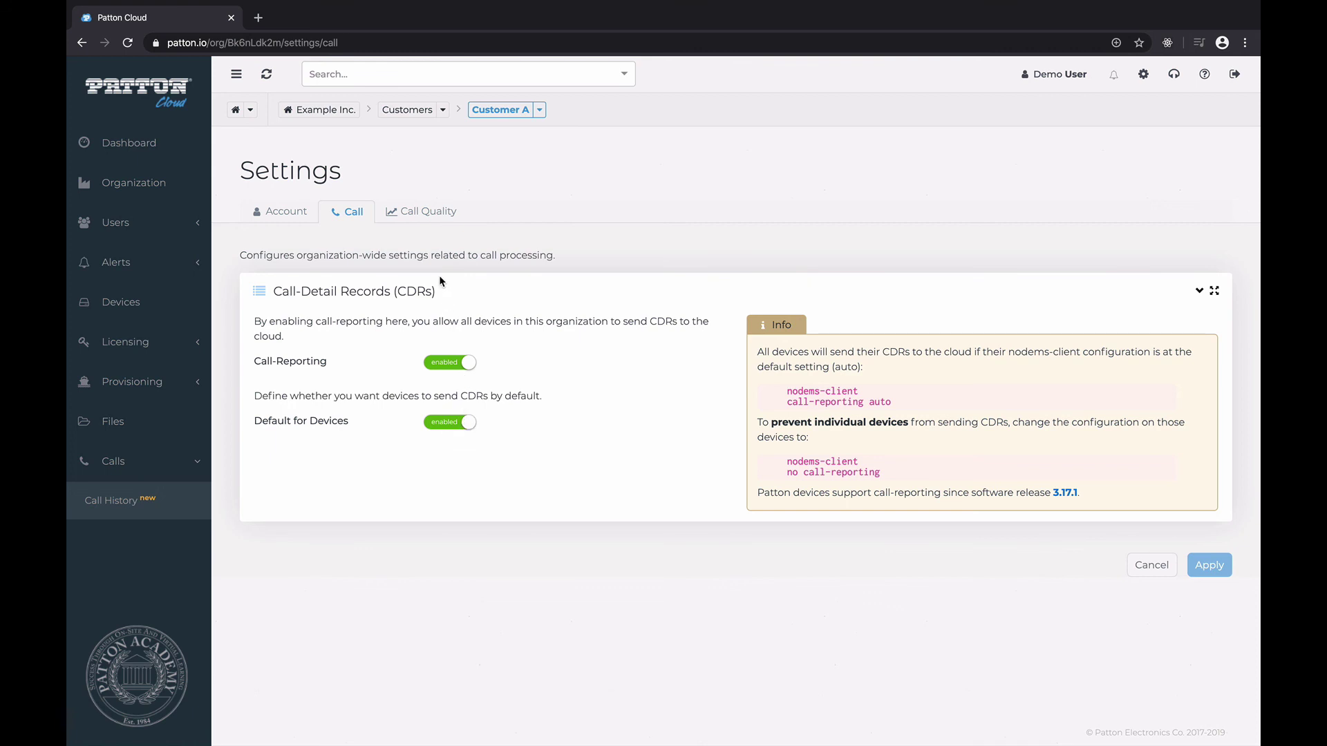
left_click(419, 215)
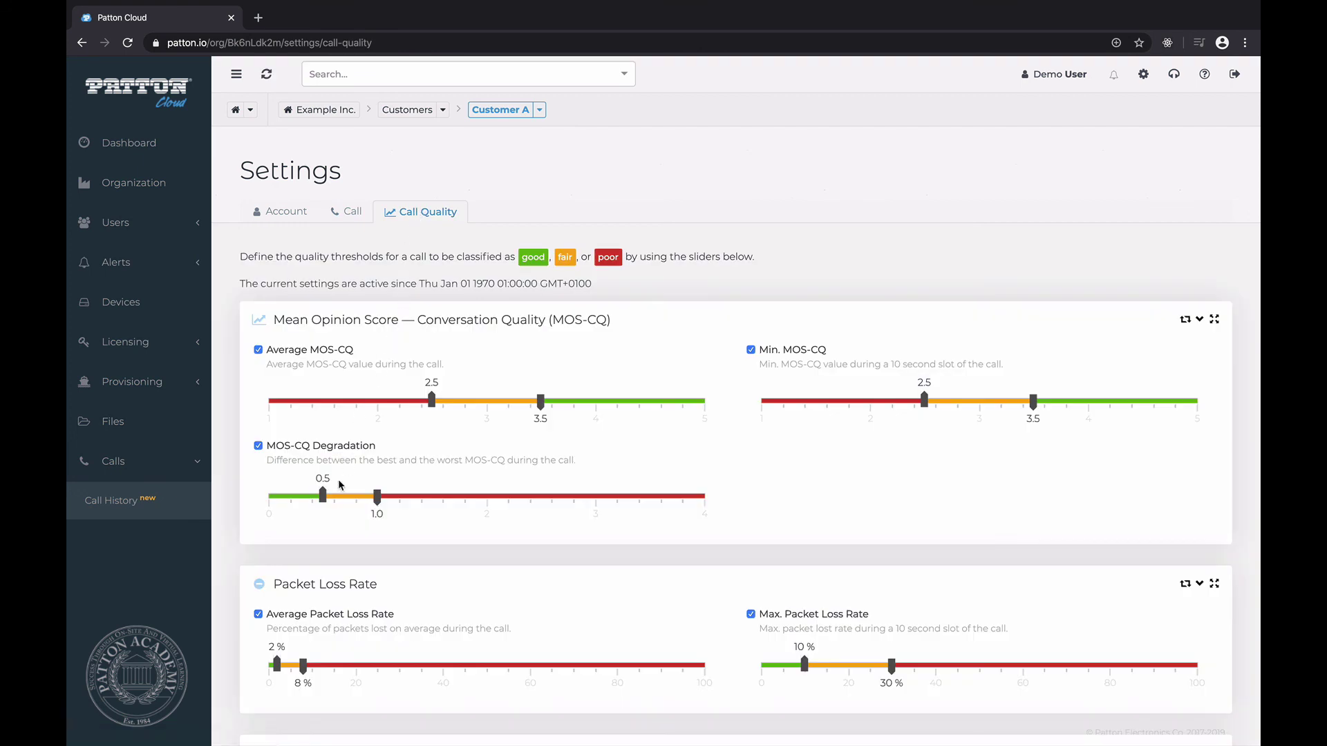
scroll(336, 500, "down", 2)
scroll(336, 500, "up", 2)
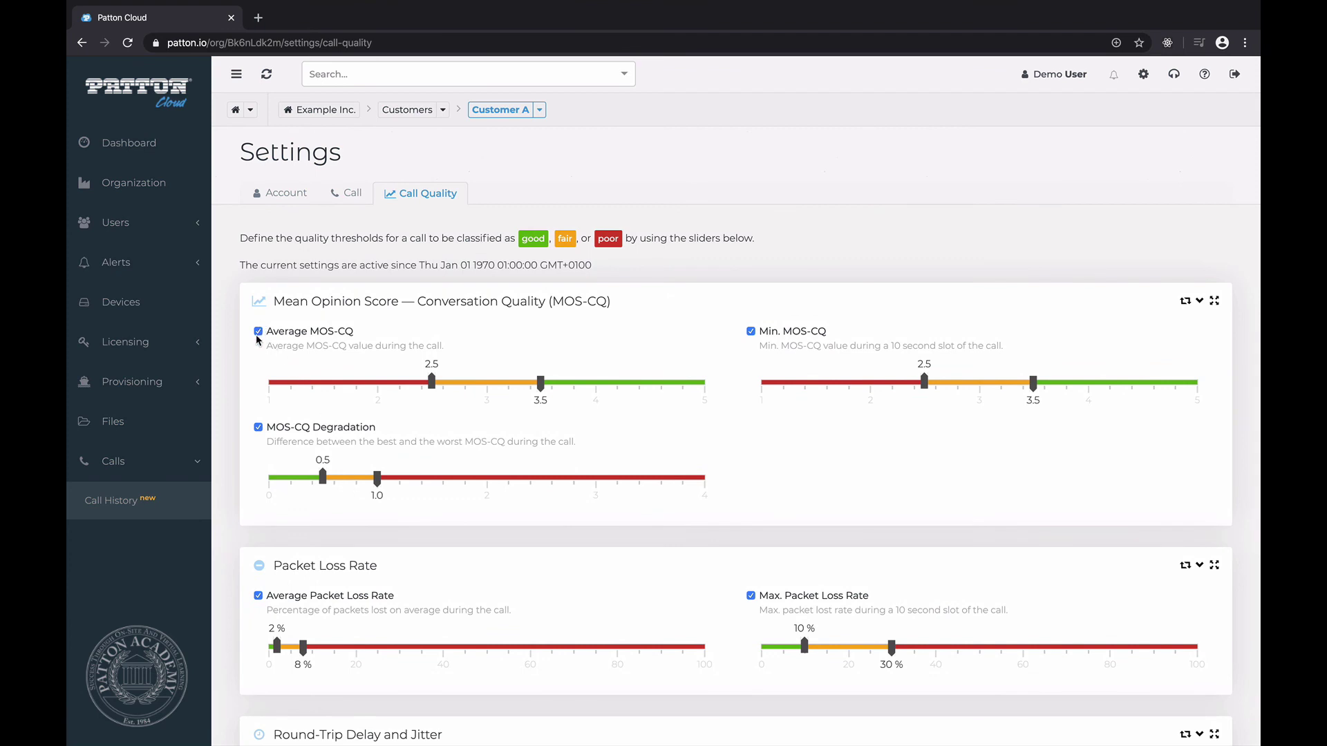
- Switch the Average MOS-CQ criterion off and on again, and set its thresholds to 2.4 and 4.0
left_click(260, 333)
left_click(259, 333)
left_click_drag(541, 389, 596, 385)
scroll(601, 414, "down", 1)
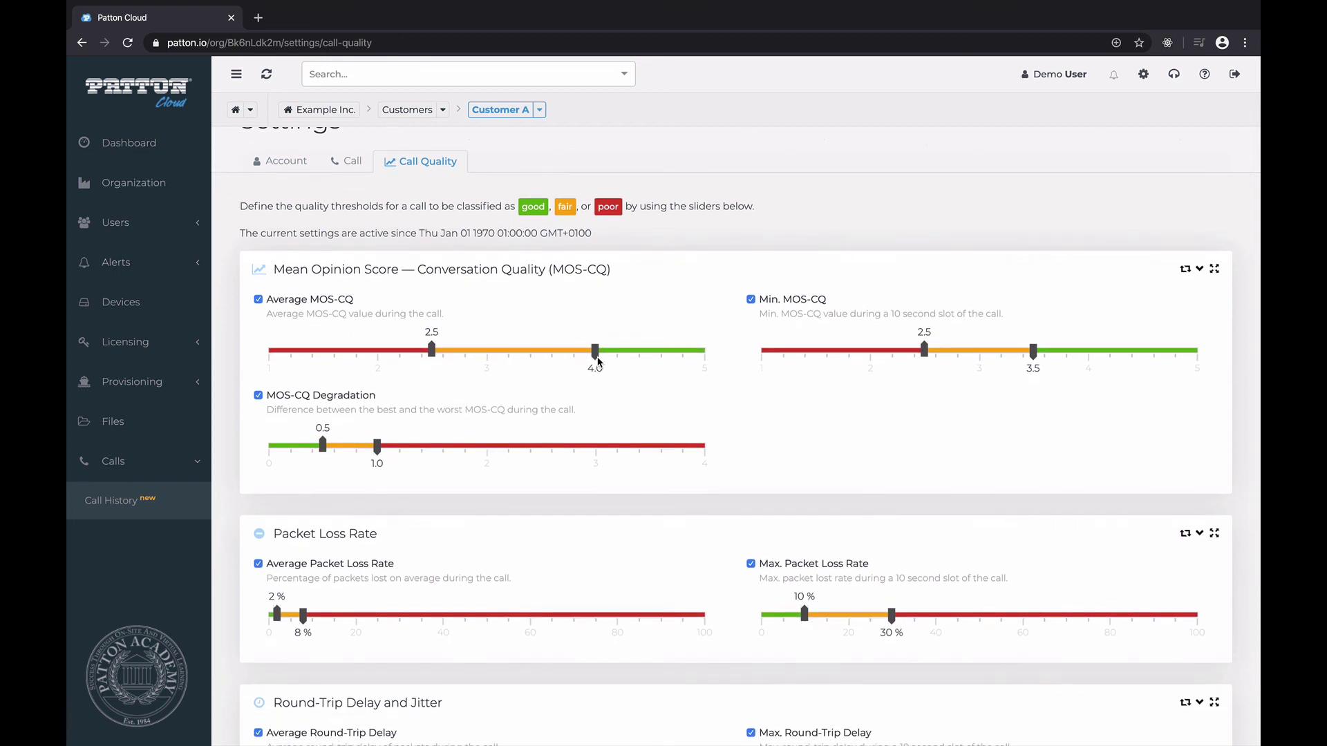
mouse_move(431, 350)
left_mouse_down()
mouse_move(482, 353)
mouse_move(423, 354)
left_mouse_up()
- Switch the Min. MOS-CQ criterion off and on again, and reset the MOS-CQ thresholds to their defaults
left_click(750, 301)
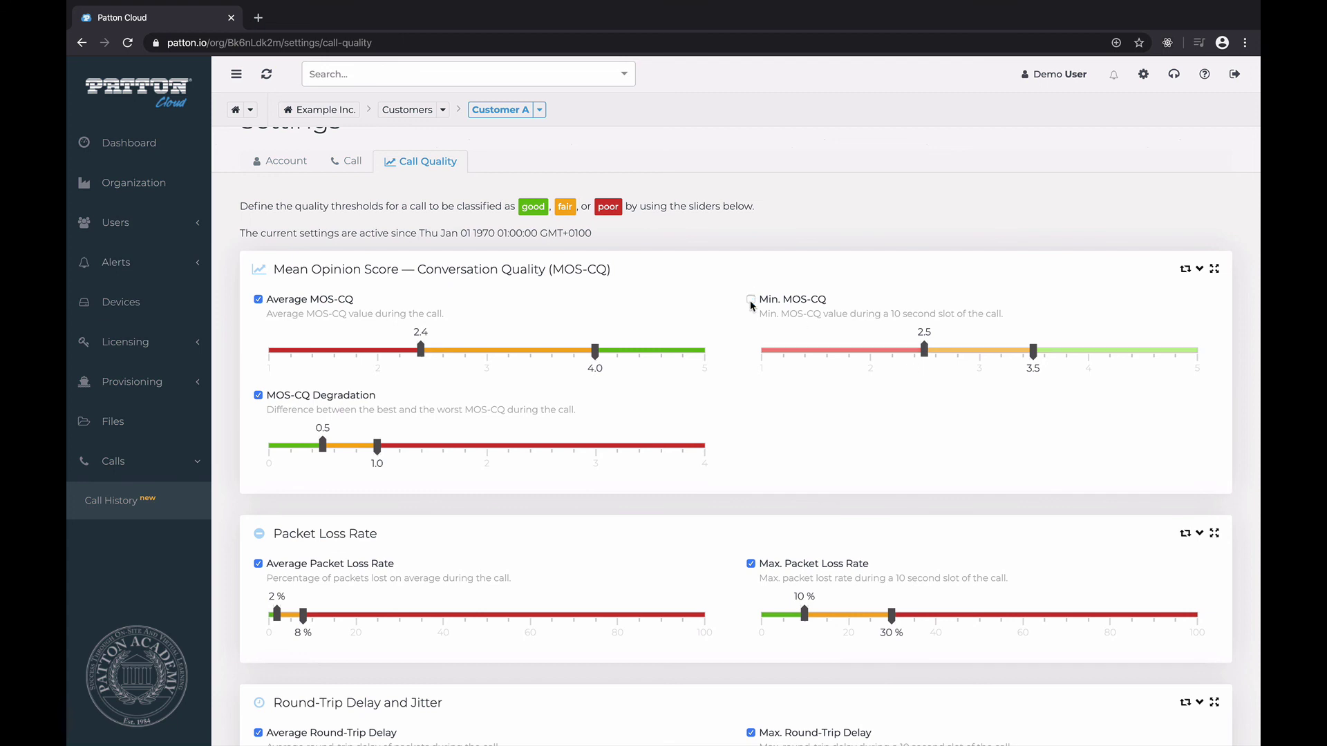
left_click(750, 301)
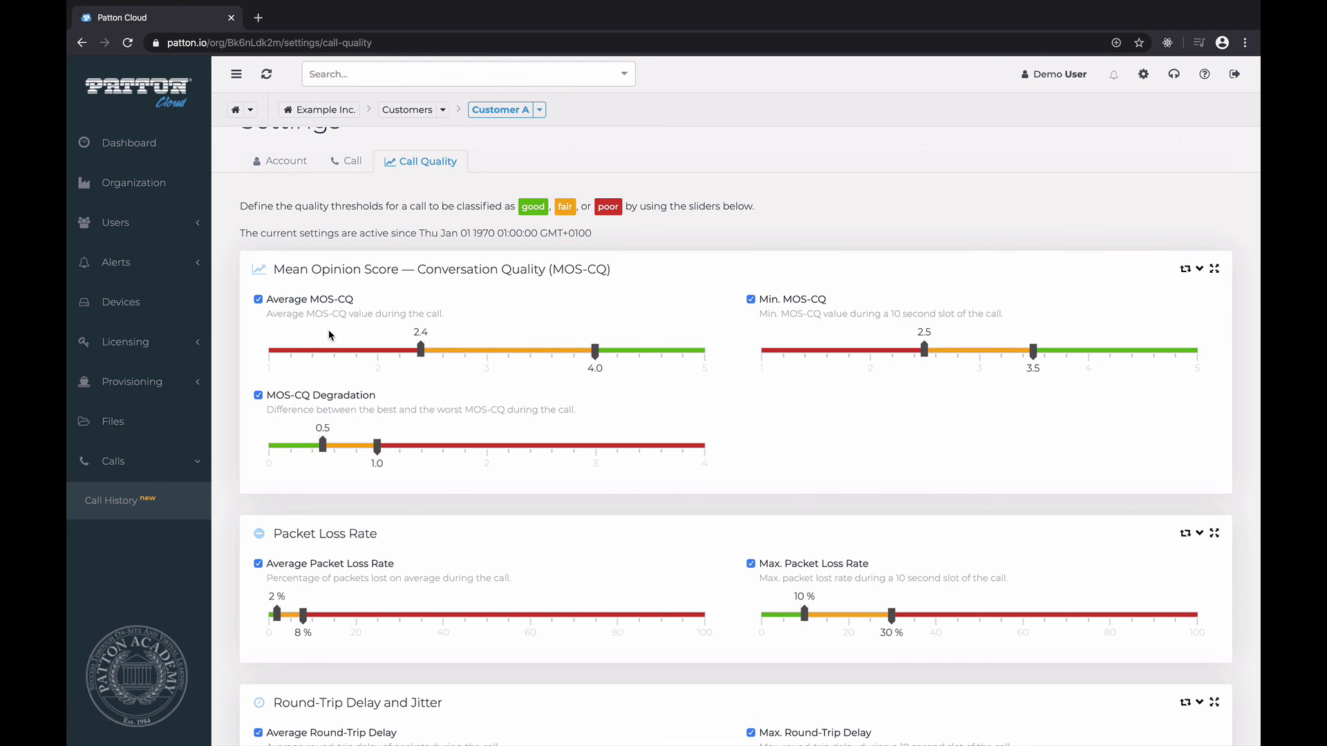
scroll(329, 331, "down", 1)
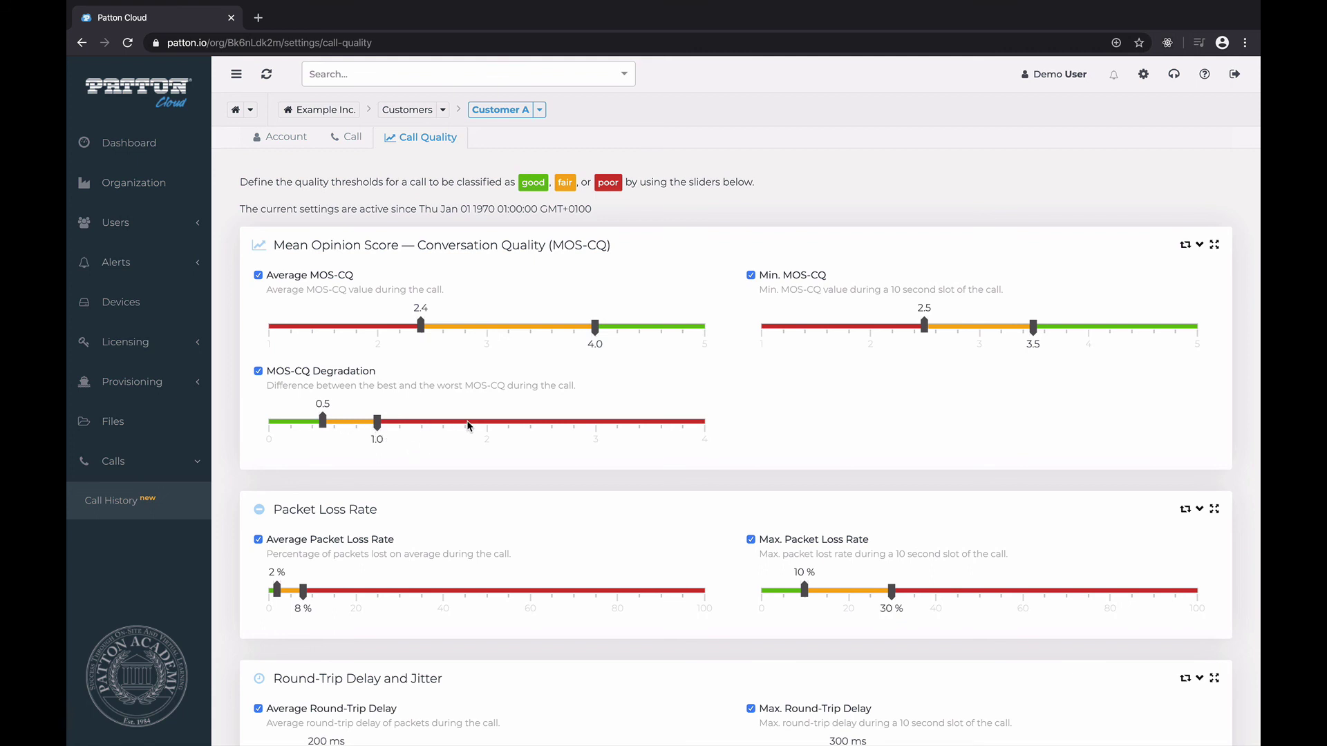
left_click_drag(595, 326, 620, 336)
left_click(1186, 247)
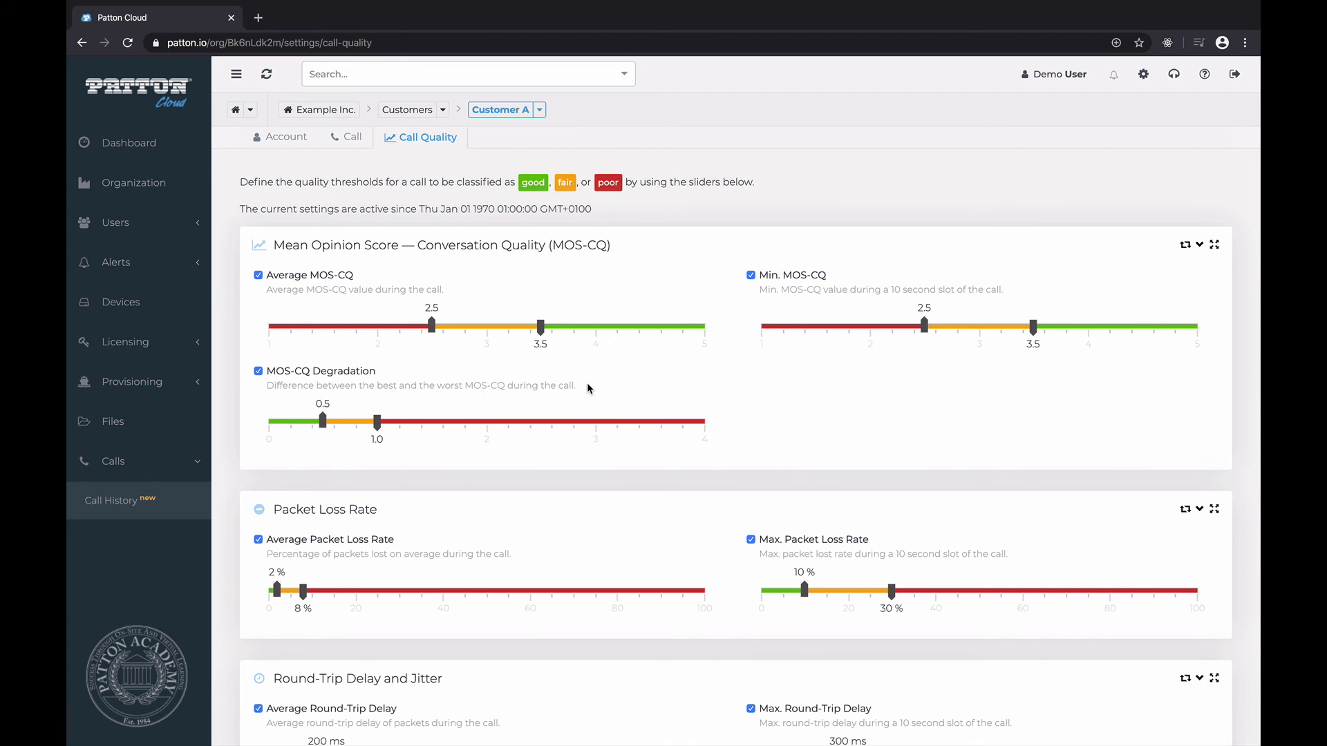
- Examine the Packet Loss Rate and the Round-Trip Delay and Jitter thresholds in the call quality settings
scroll(588, 388, "up", 1)
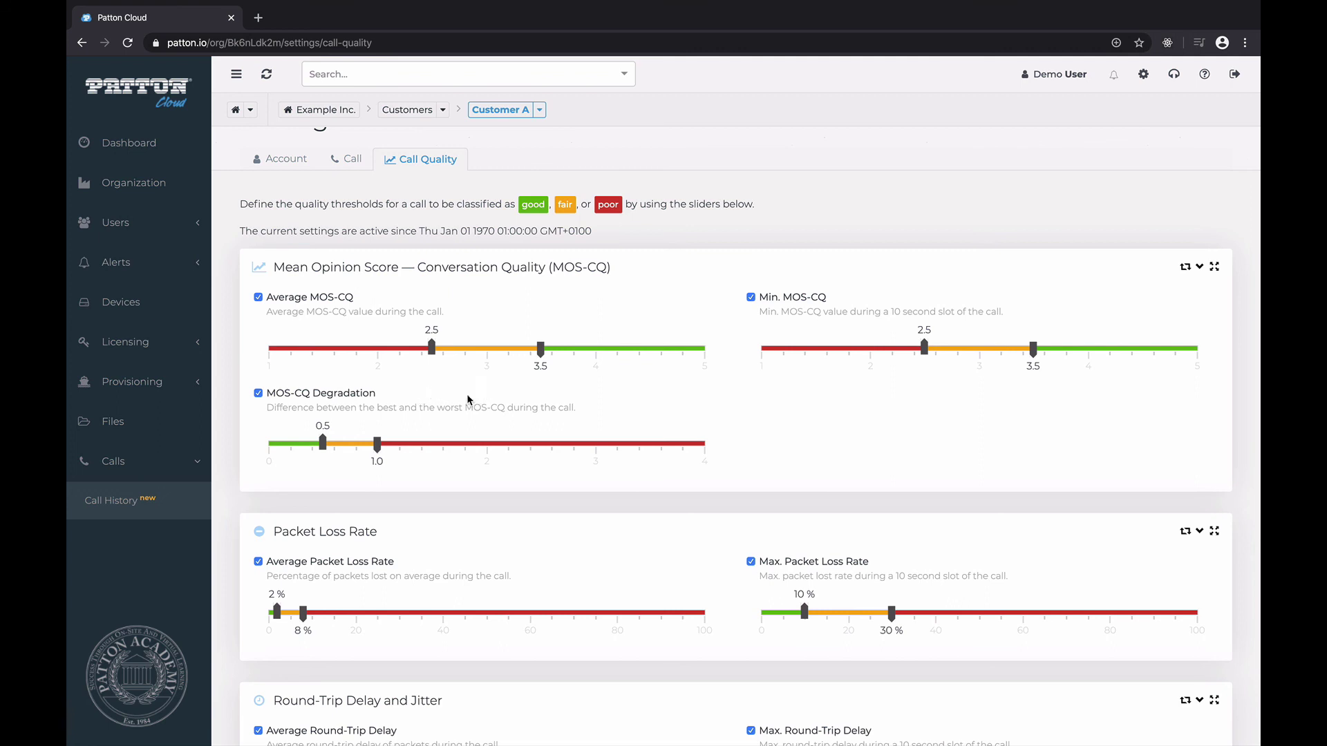
scroll(441, 573, "down", 2)
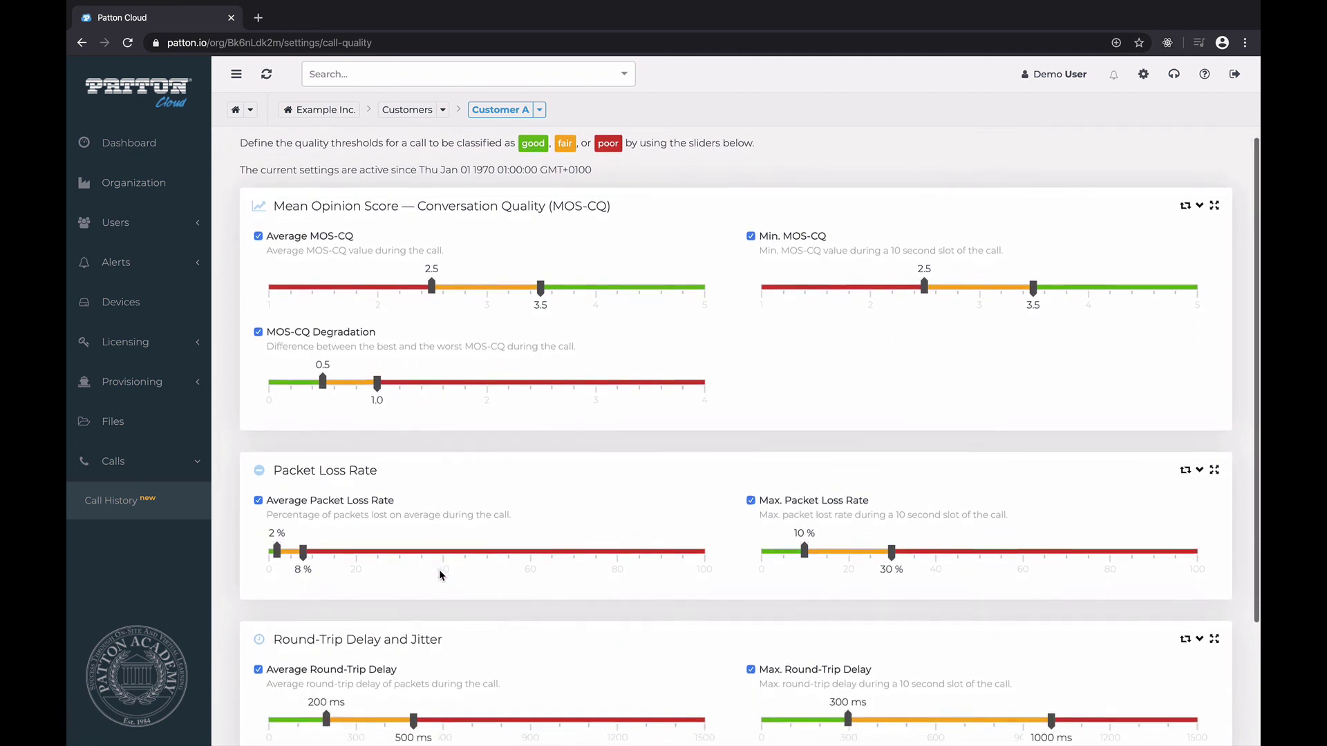
scroll(439, 575, "down", 4)
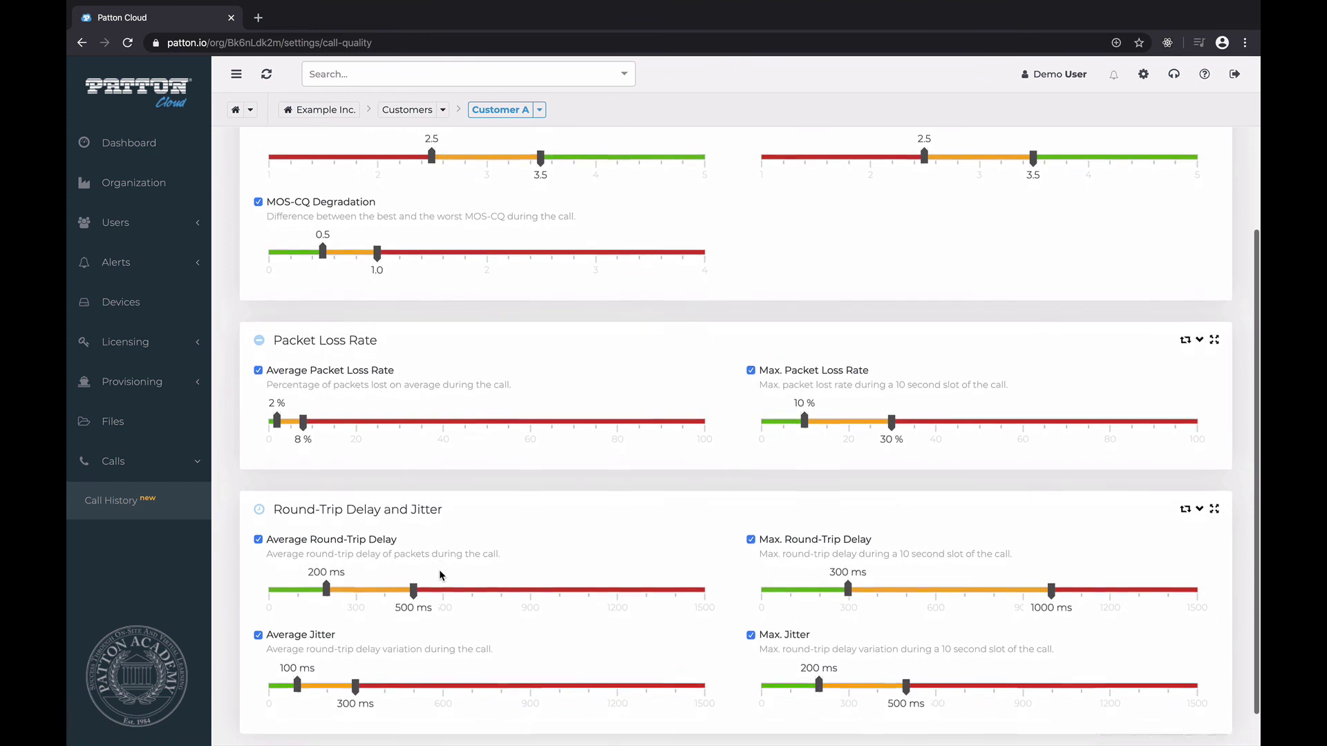
scroll(441, 575, "down", 1)
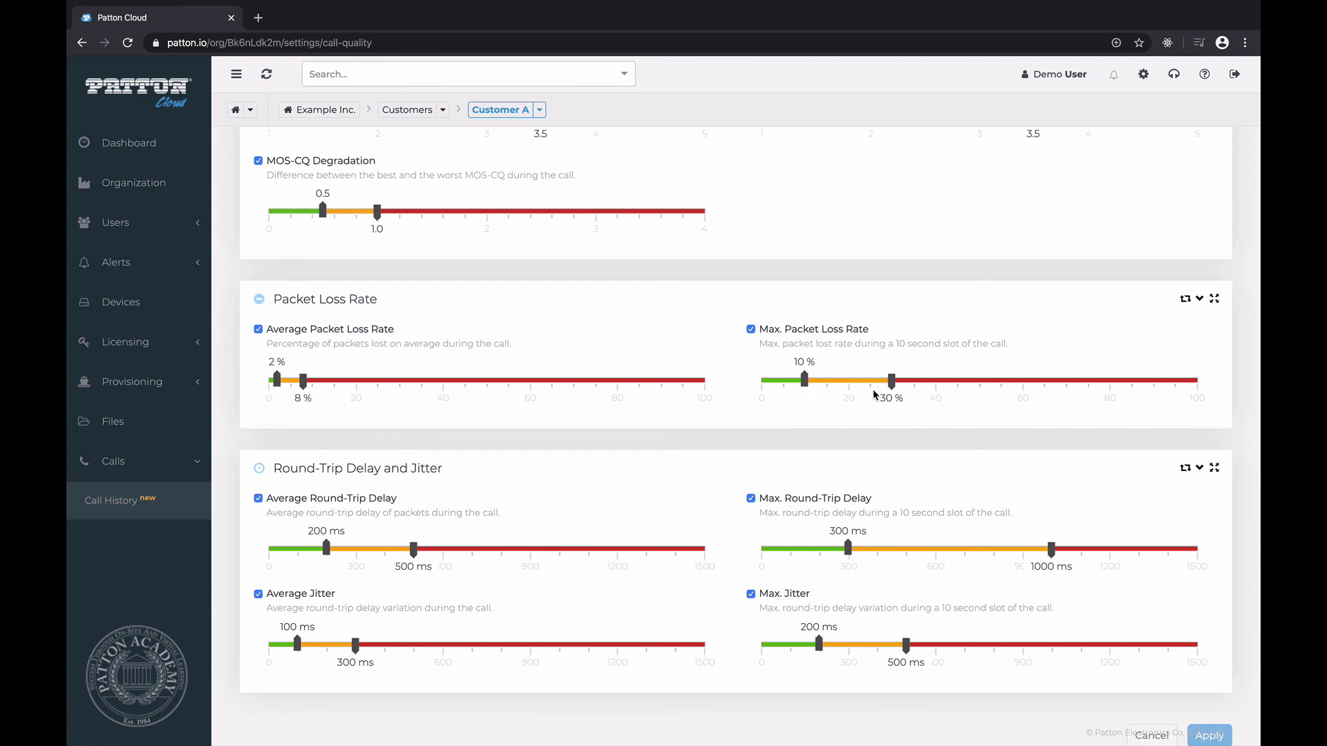
scroll(892, 389, "down", 1)
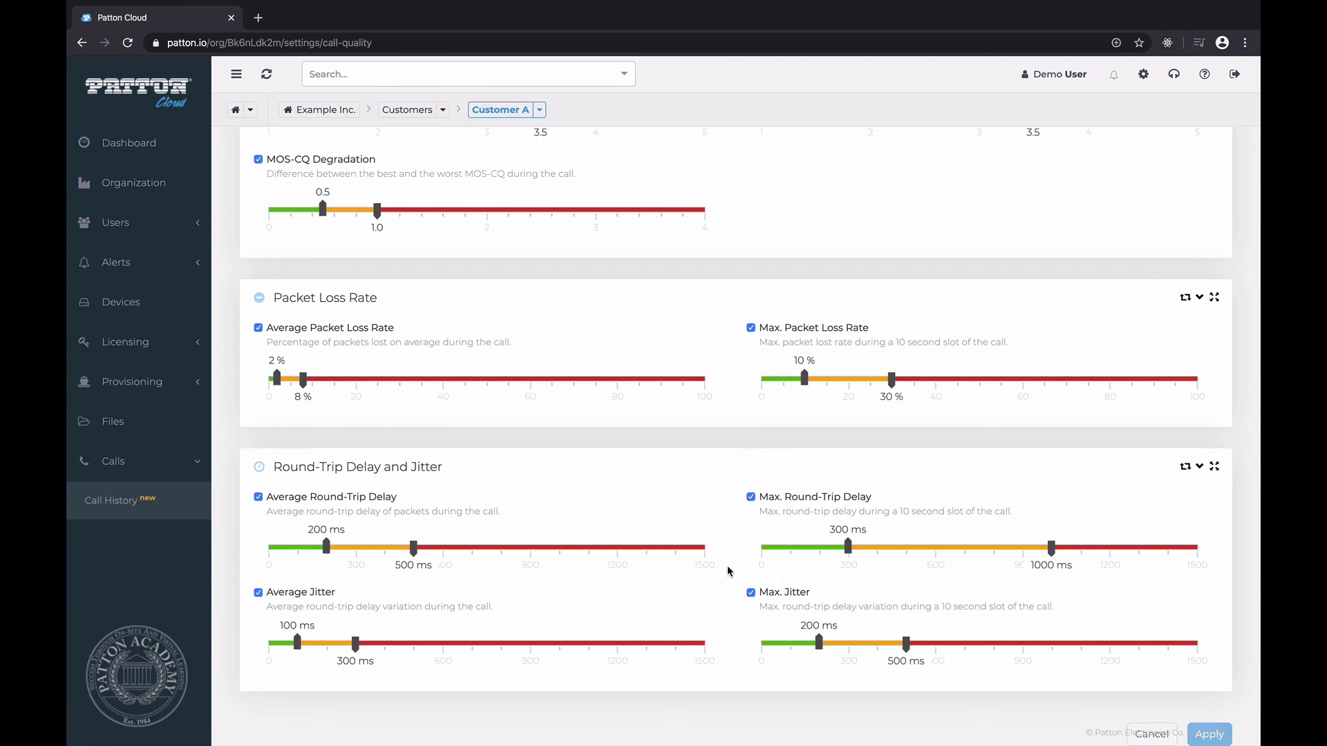
- Set the upper Average MOS-CQ threshold to 4.1 and discard the unsaved call quality change
scroll(727, 566, "up", 2)
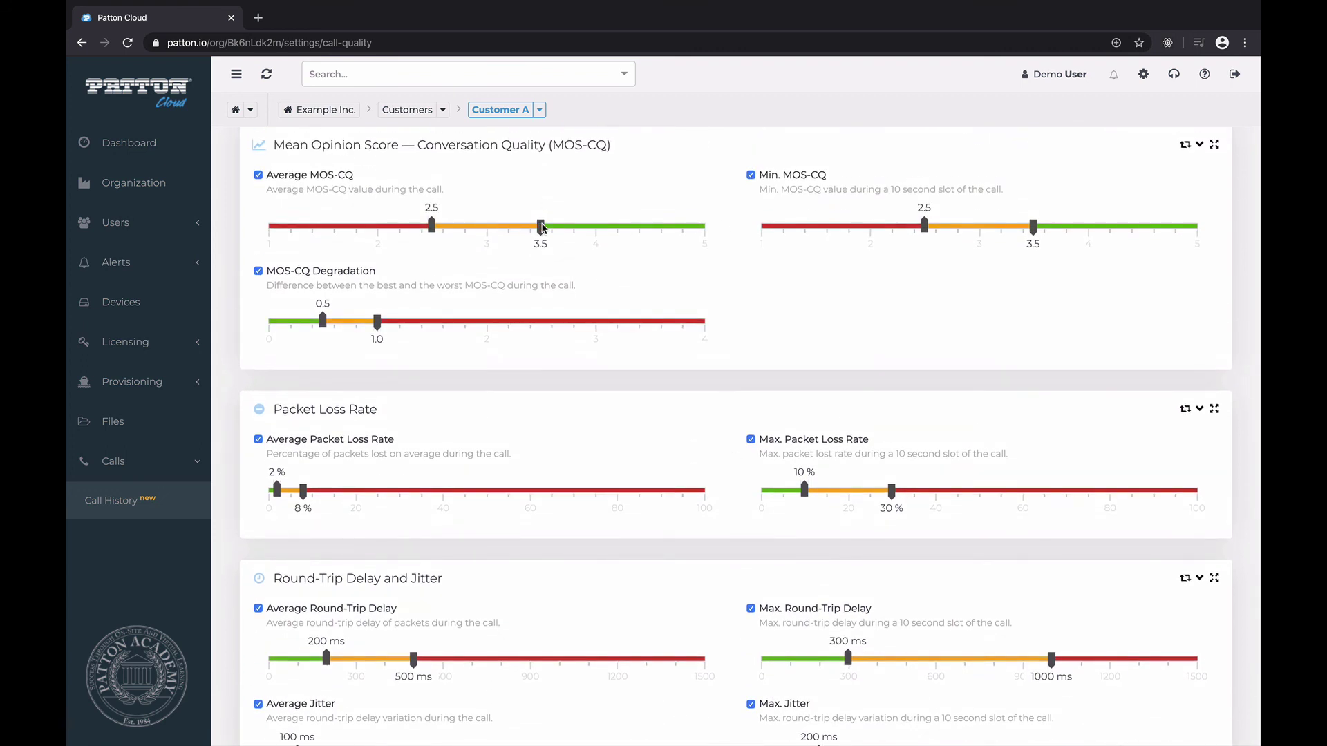
left_click_drag(541, 226, 606, 226)
scroll(745, 399, "down", 2)
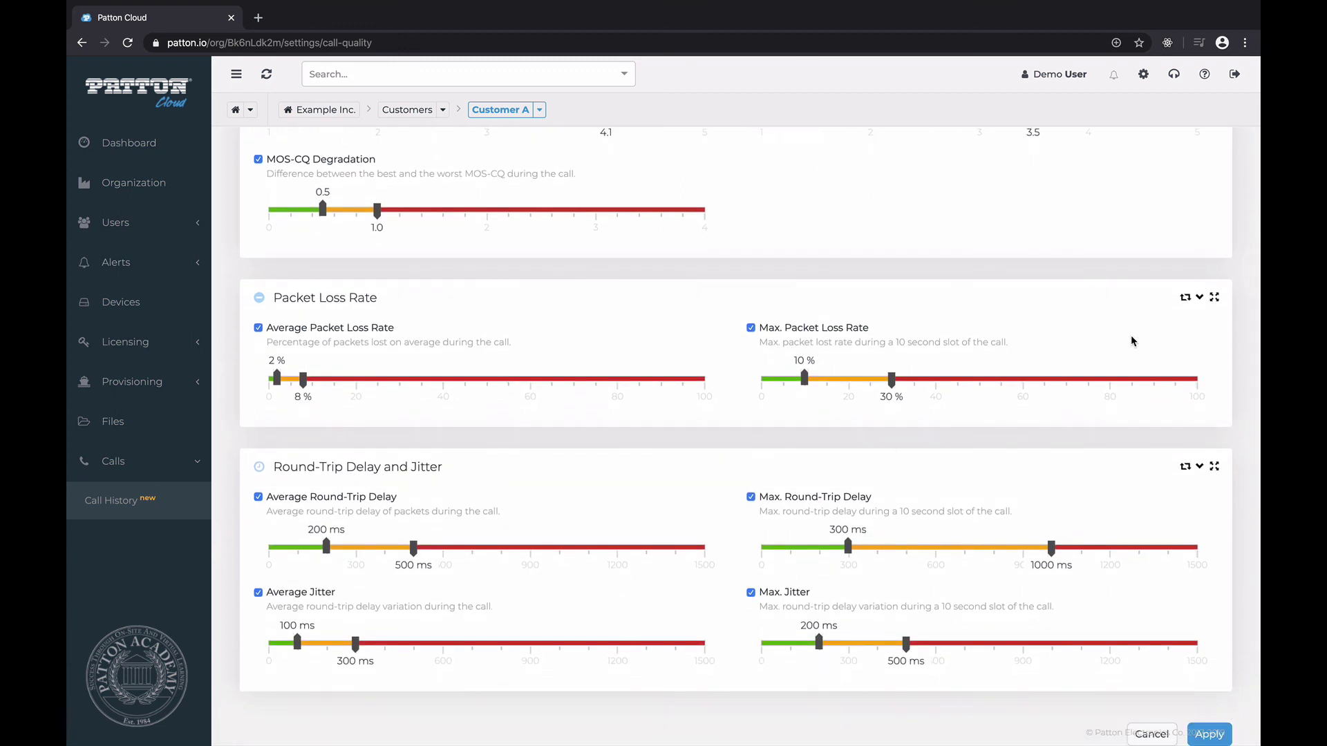
scroll(1130, 334, "up", 2)
scroll(1131, 341, "down", 2)
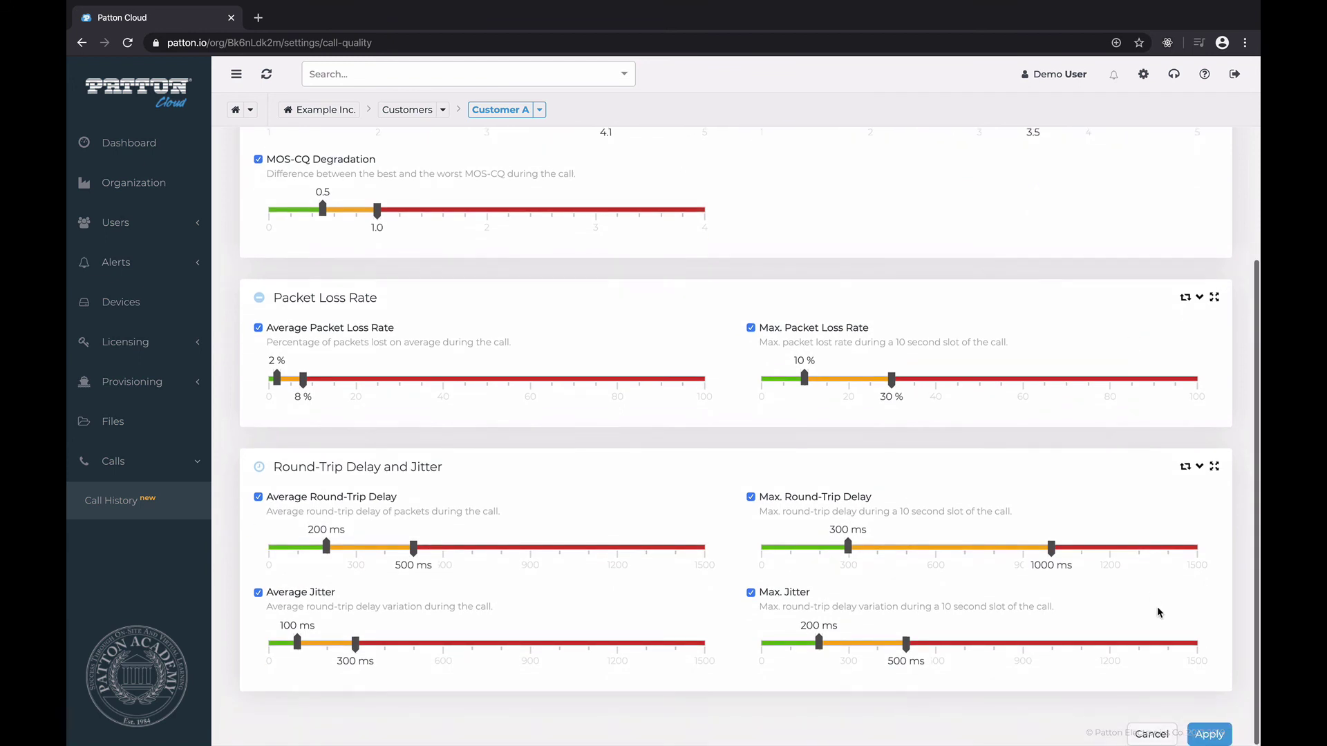
left_click(1152, 732)
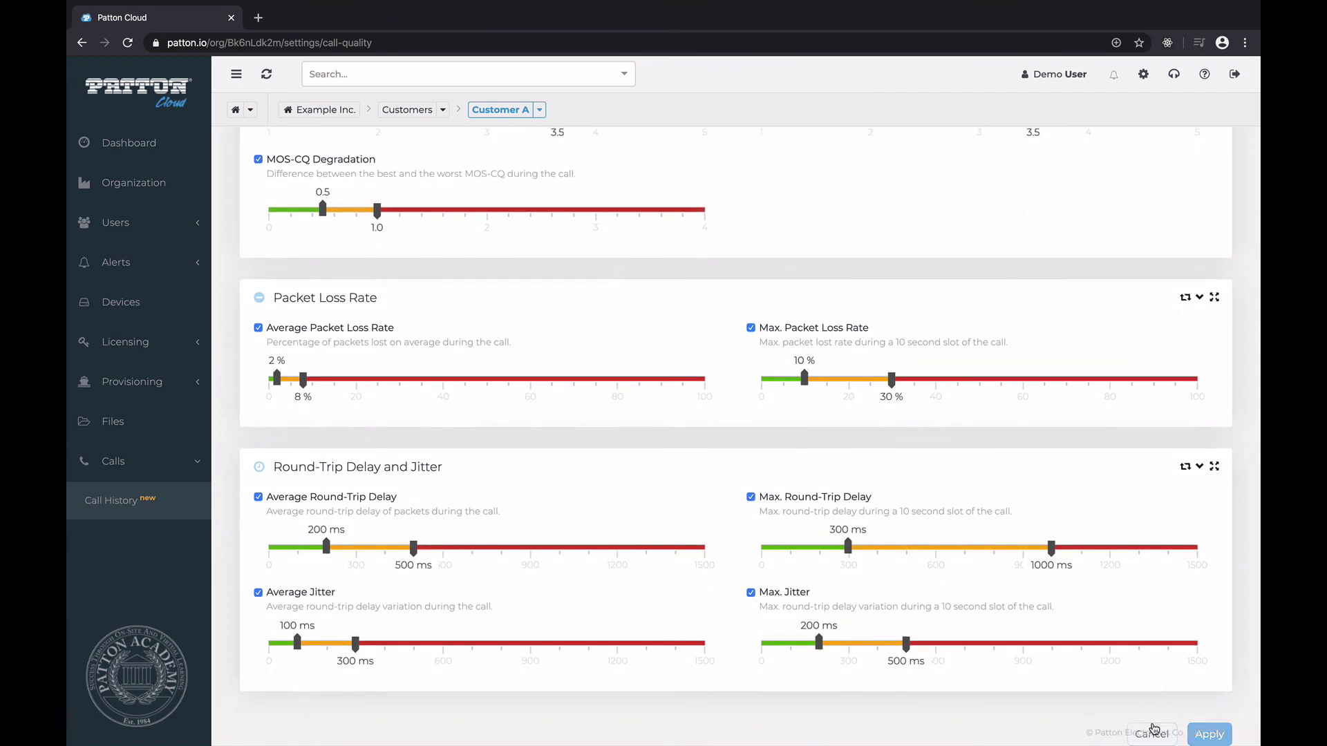
scroll(600, 285, "up", 3)
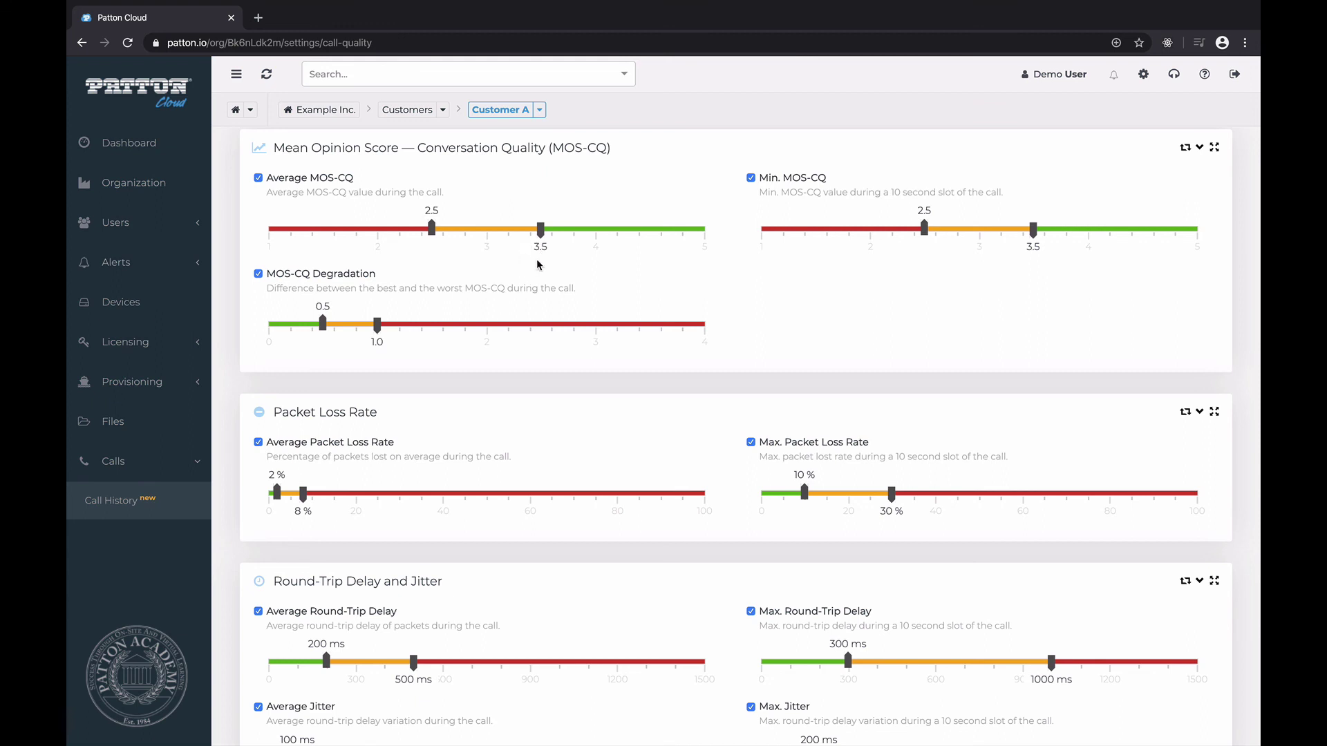
scroll(538, 265, "up", 3)
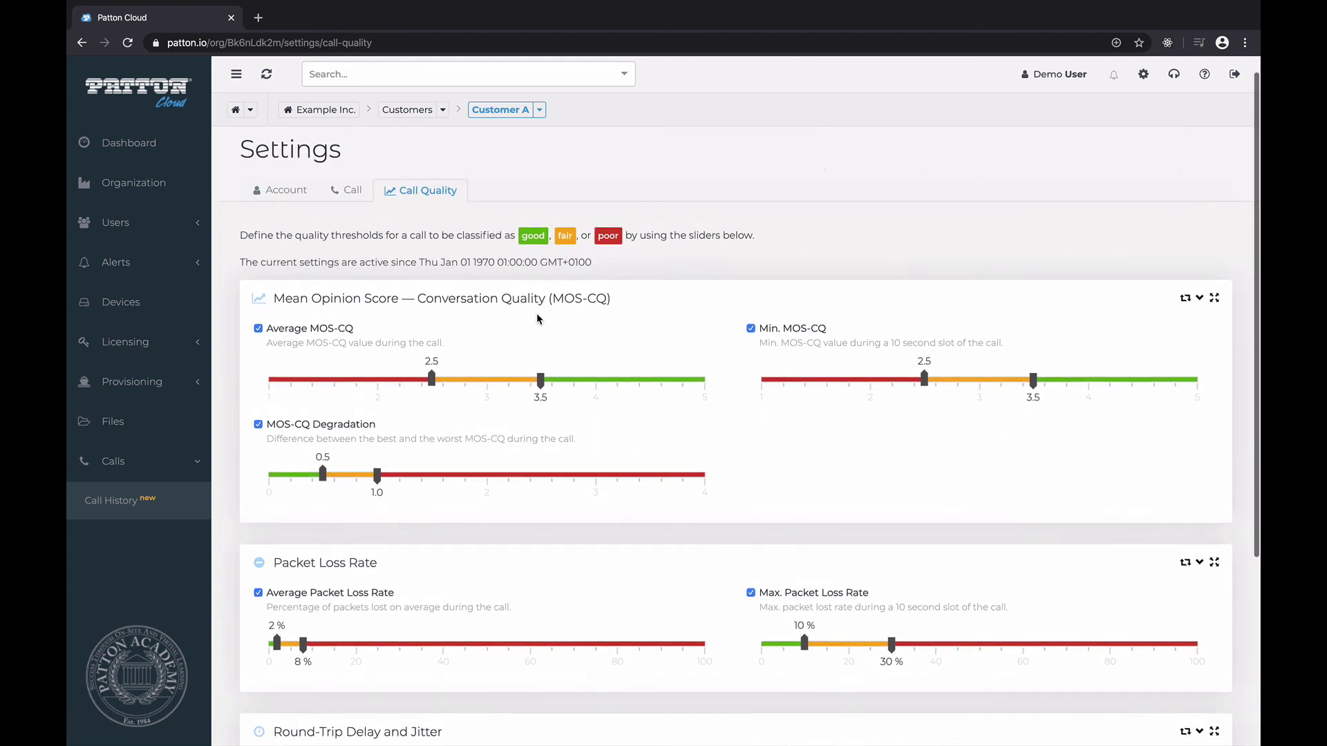
scroll(541, 348, "up", 1)
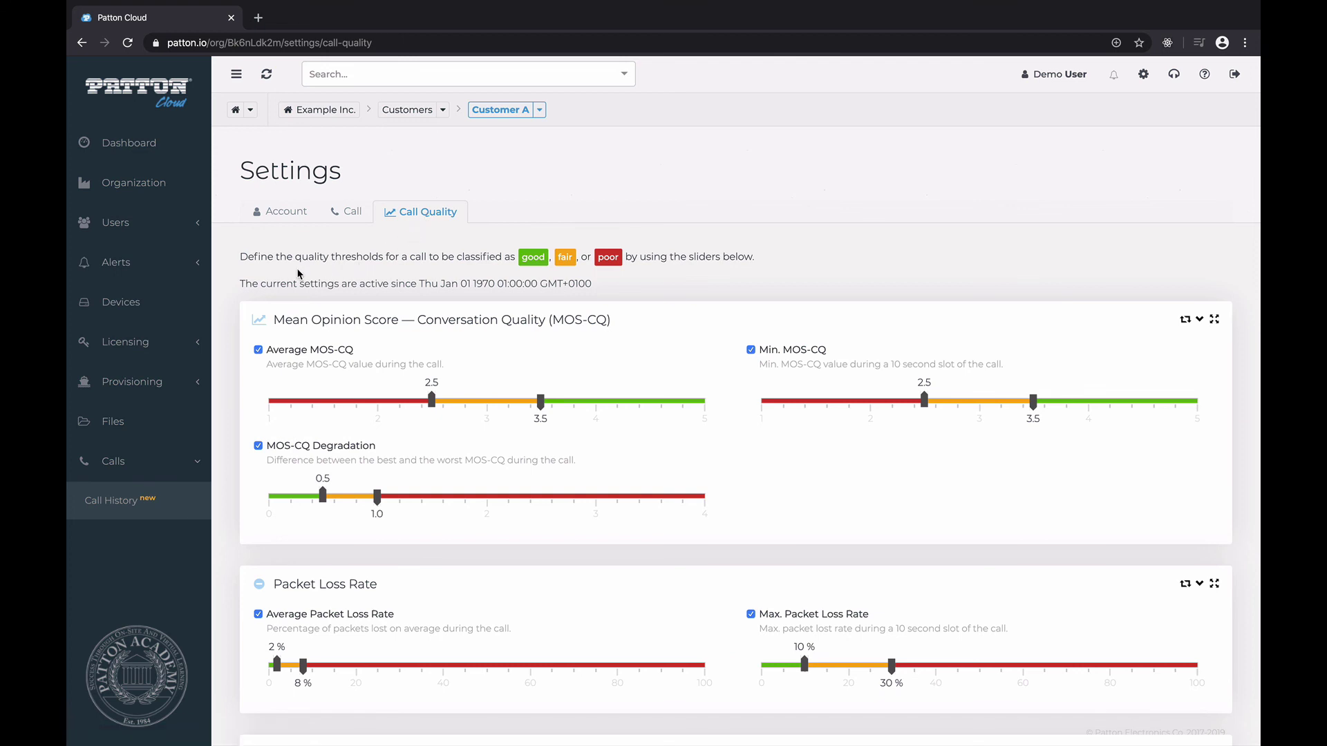
- View the details, role and permissions of the user listed in Customer A's organization
left_click(185, 237)
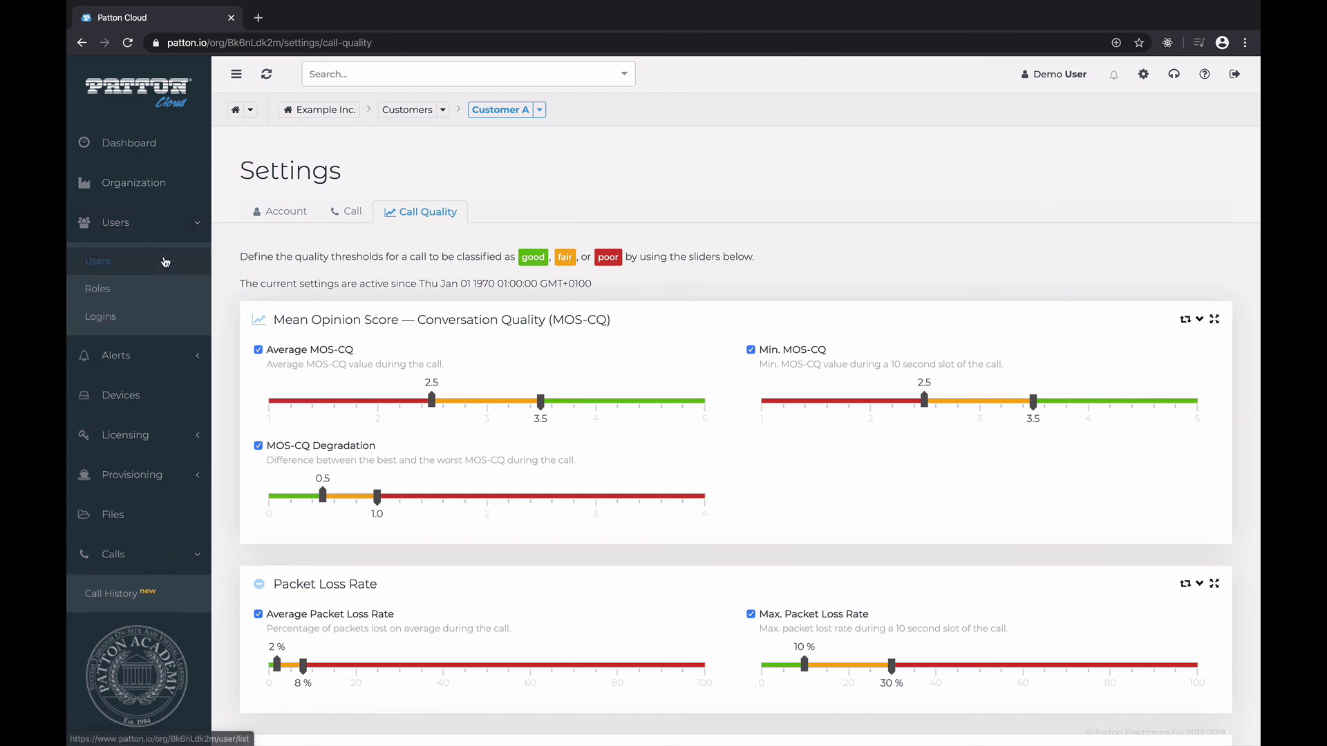
left_click(167, 263)
left_click(276, 333)
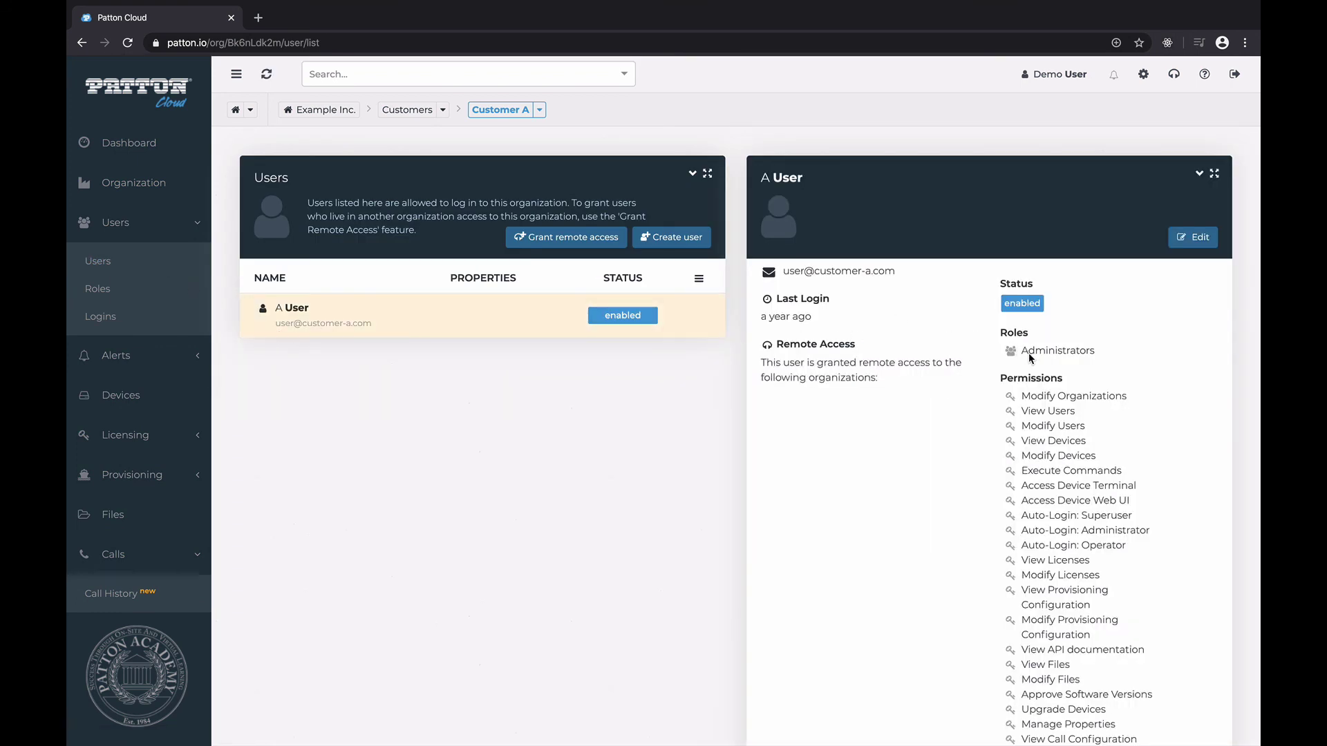
- Open the Administrators role and examine its Calls permissions, from View Call Configuration to Call Details
left_click(176, 288)
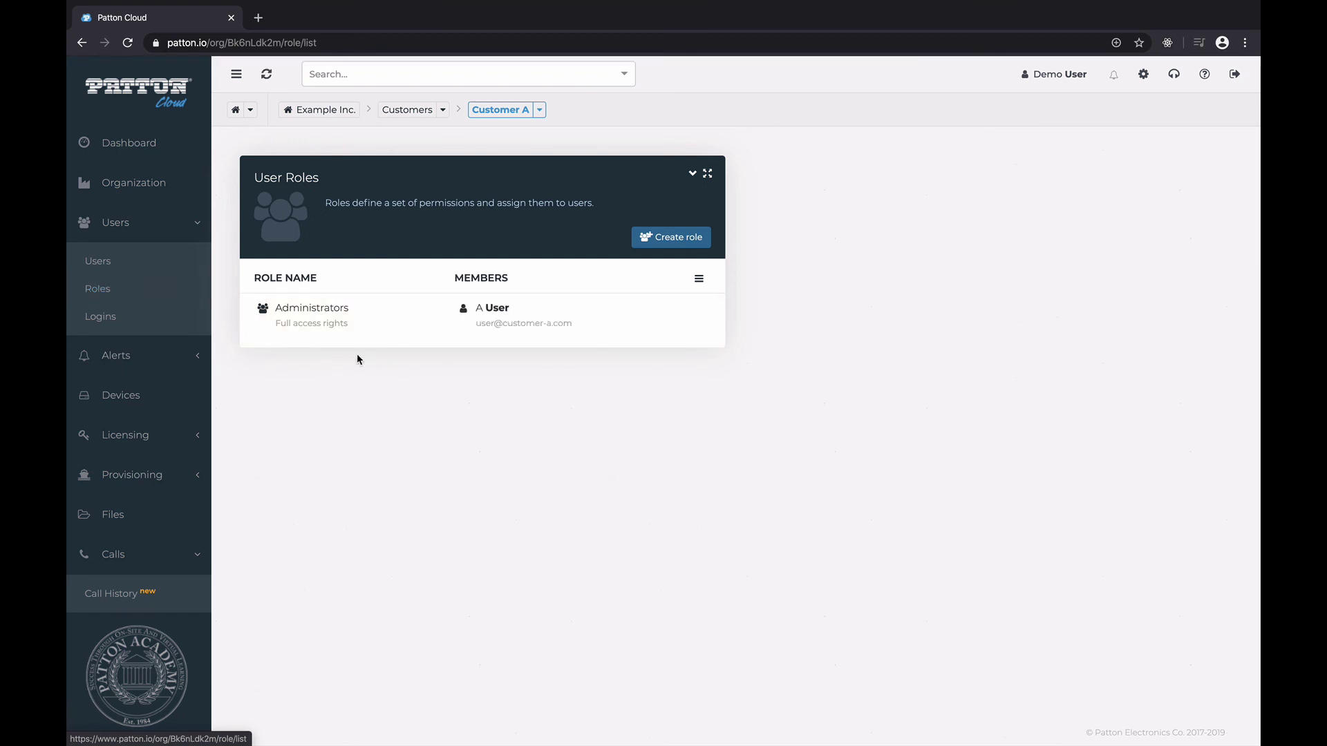
left_click(382, 338)
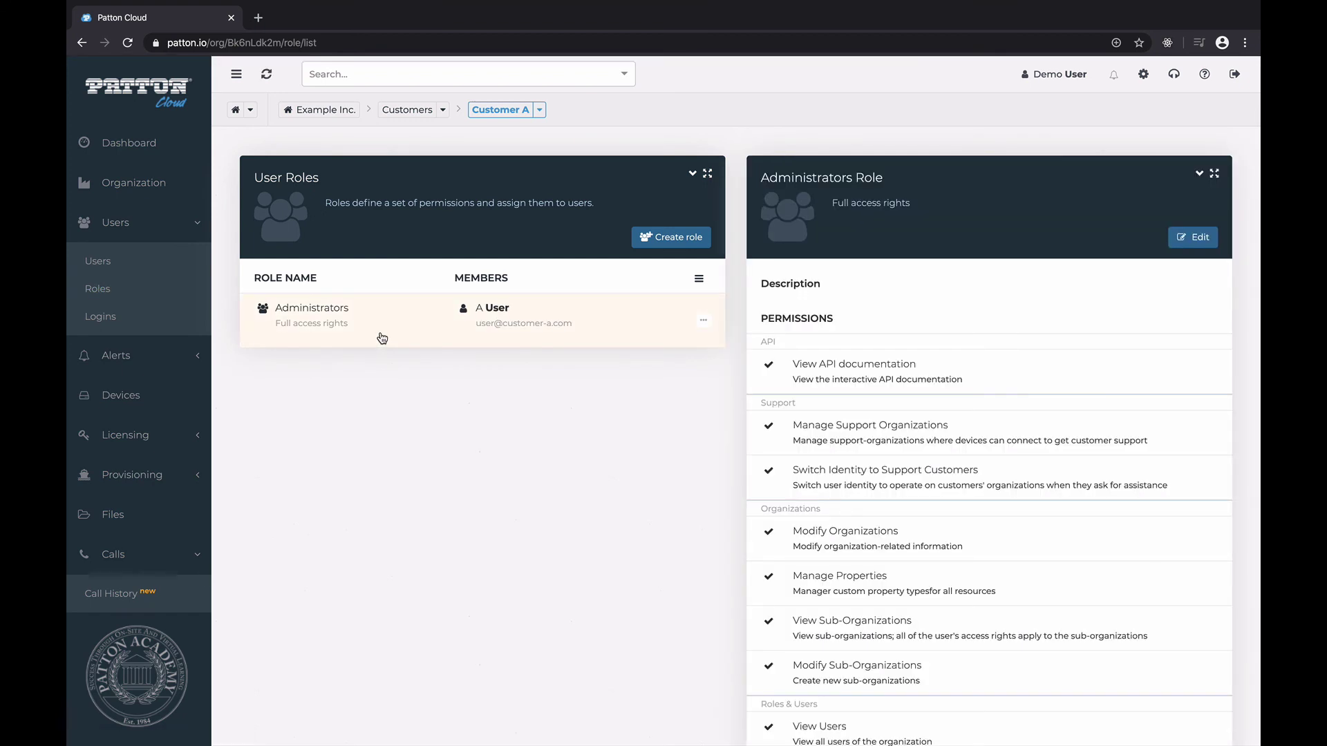
scroll(742, 604, "down", 6)
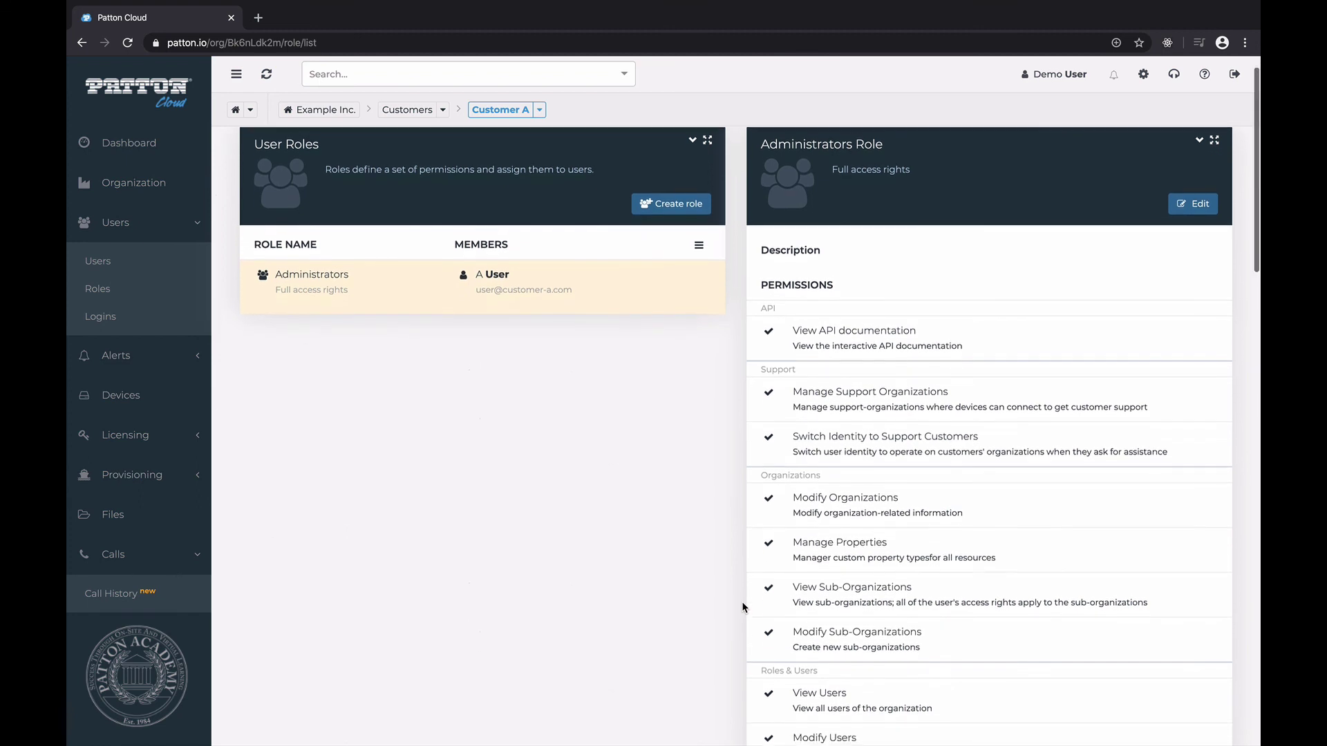
scroll(742, 604, "down", 6)
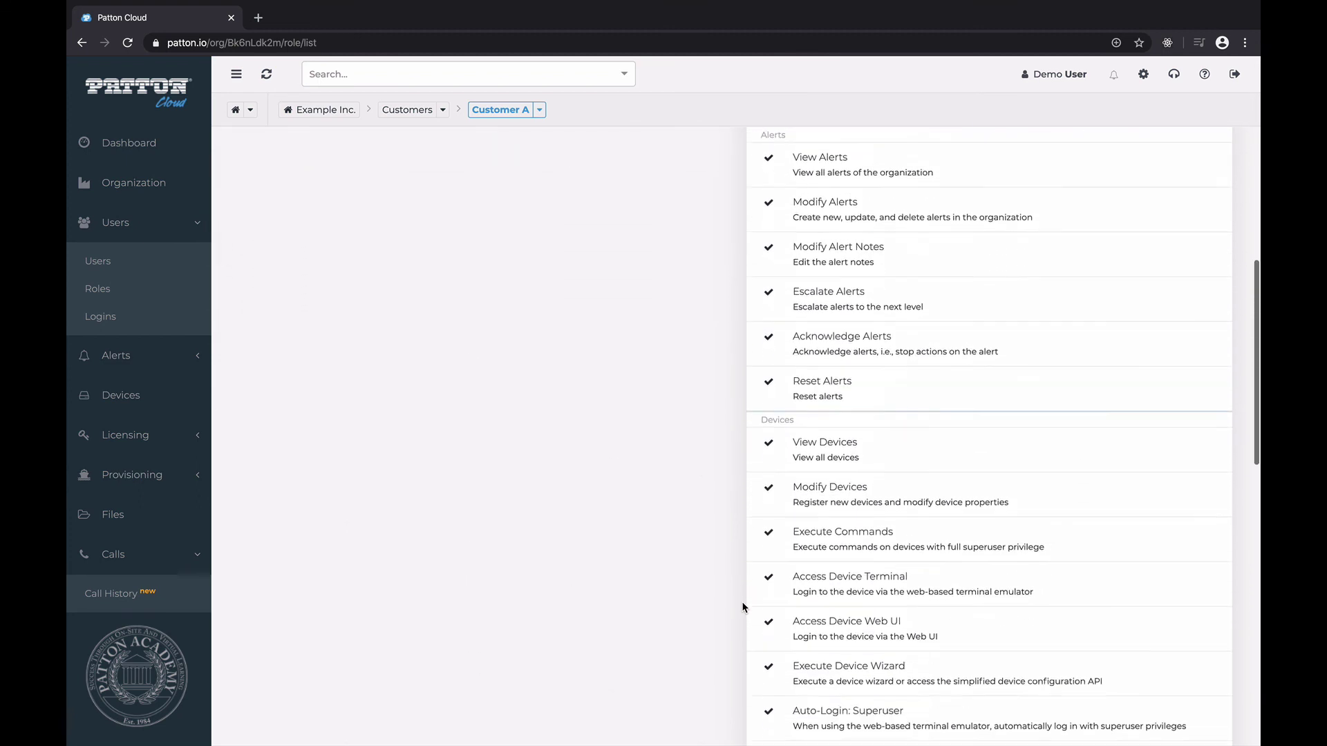
scroll(742, 606, "down", 8)
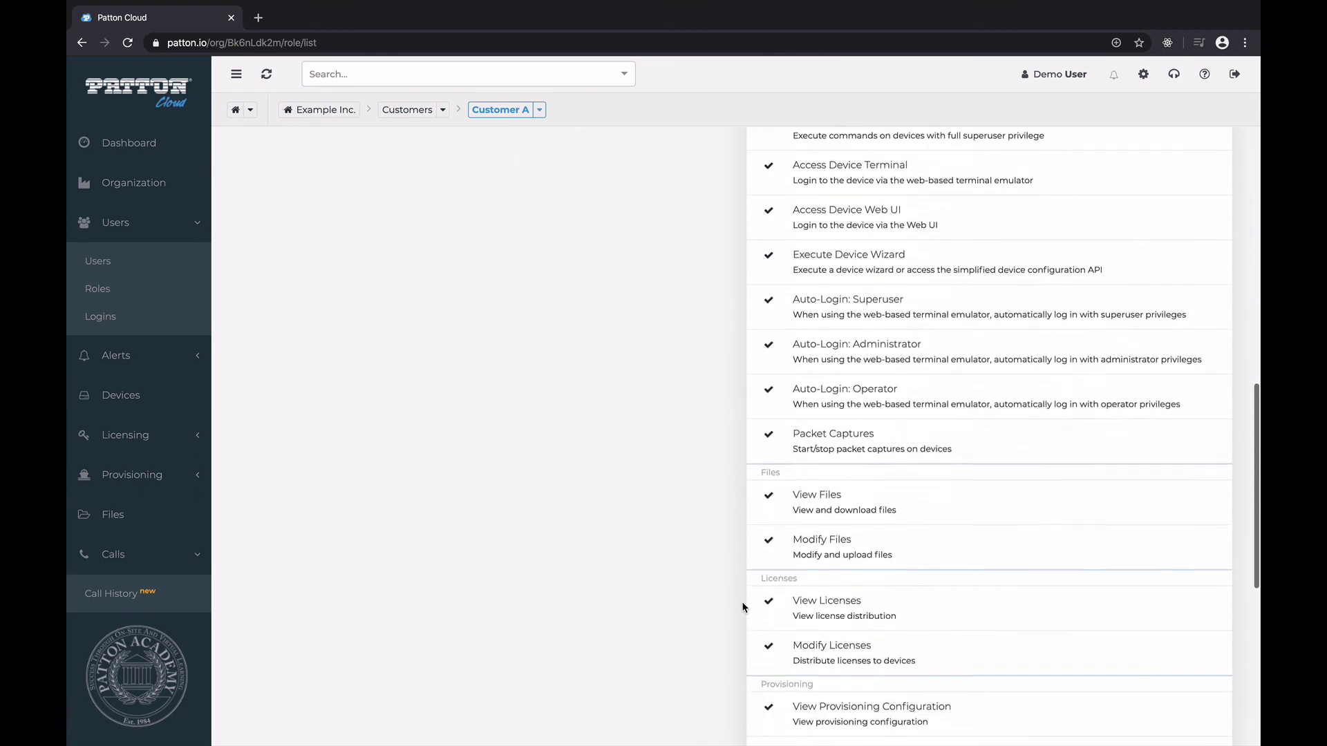
scroll(742, 606, "down", 3)
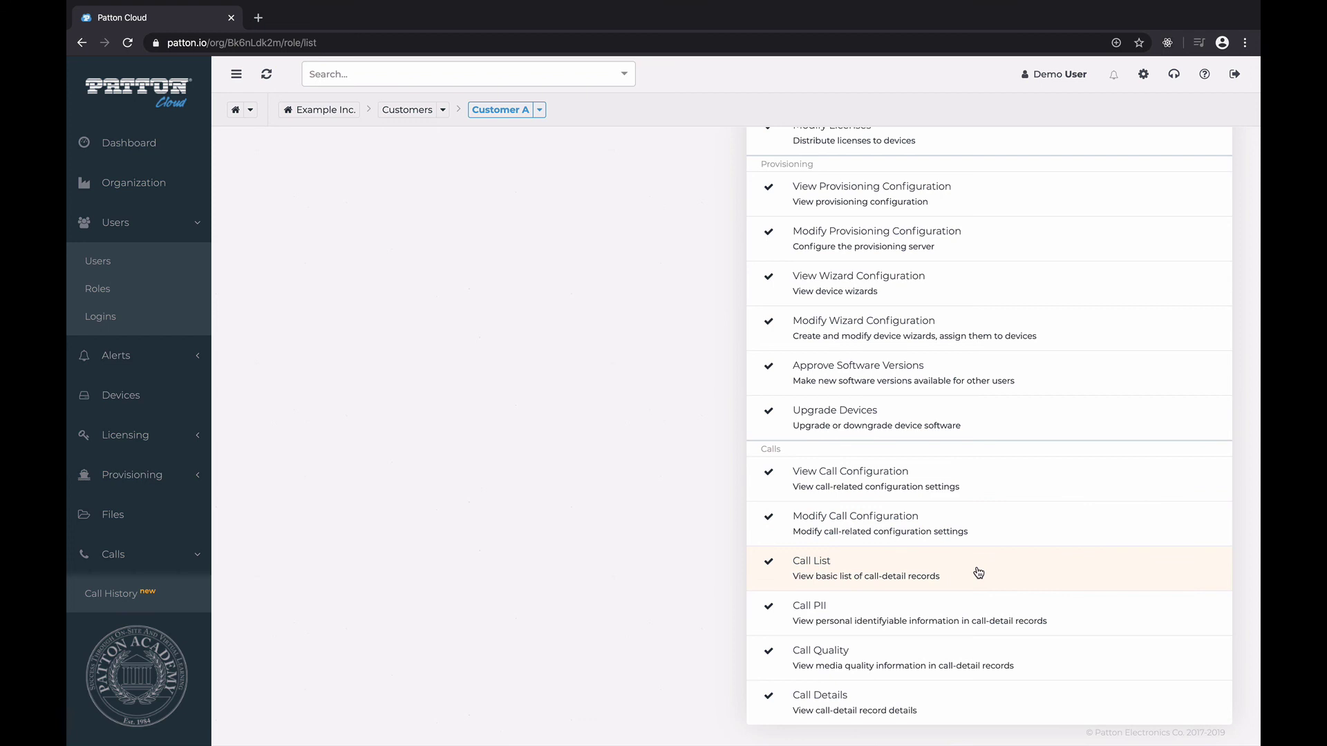
left_click(192, 601)
scroll(926, 704, "up", 1)
scroll(926, 705, "down", 1)
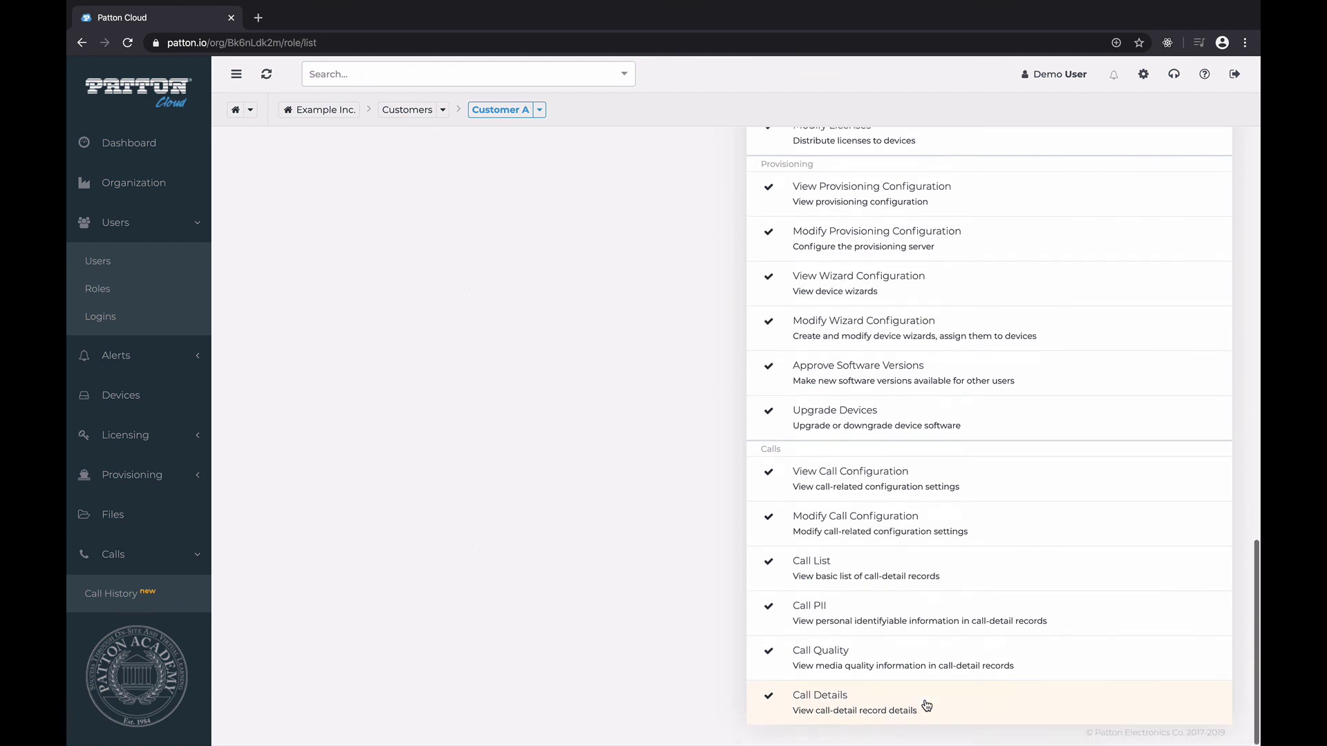